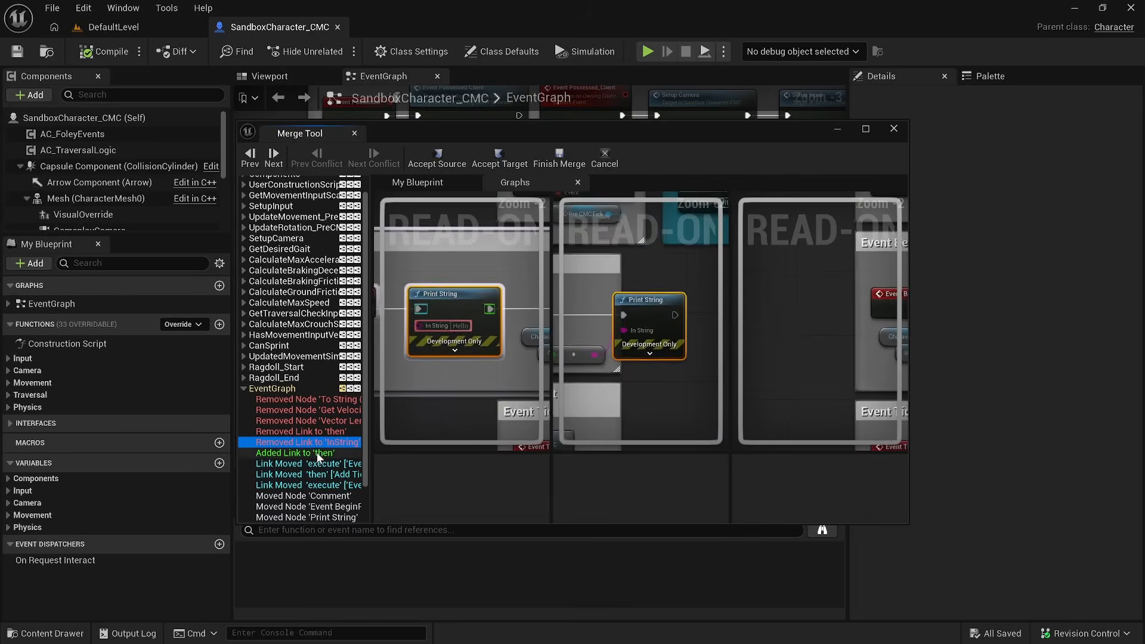
pyautogui.click(319, 454)
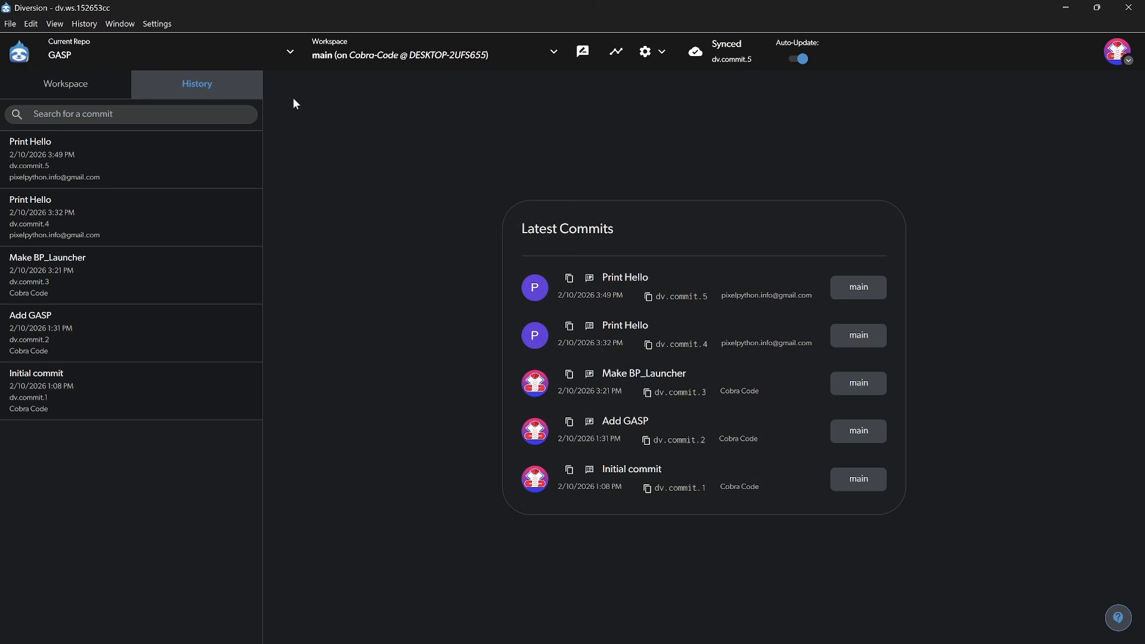
pyautogui.rightClick(89, 217)
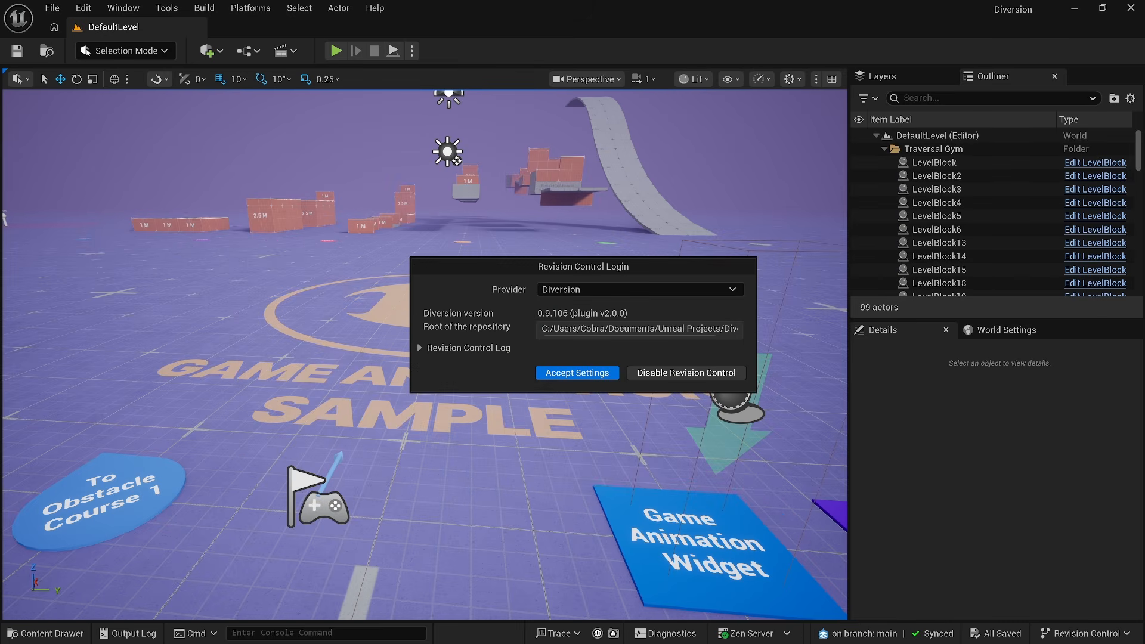
pyautogui.click(577, 374)
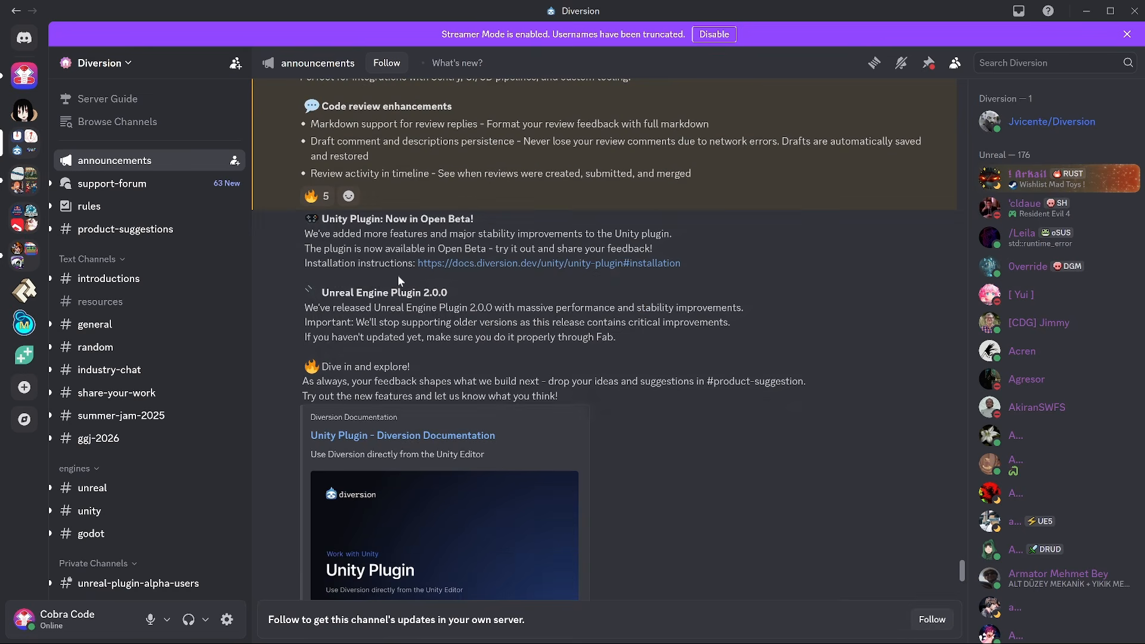
pyautogui.scroll(-2, 449, 328)
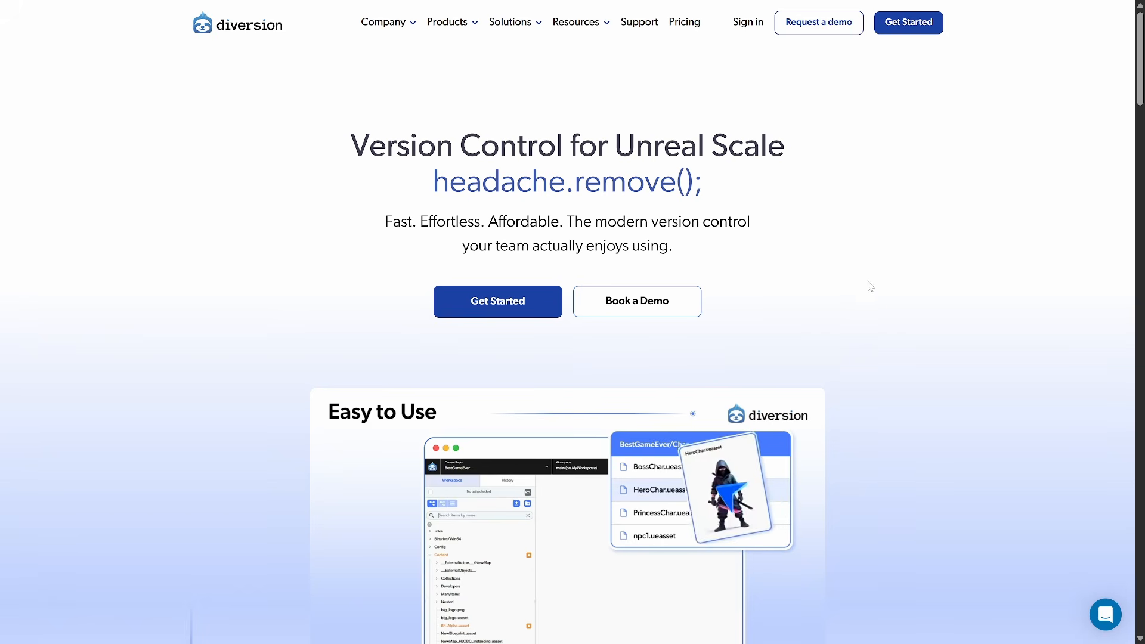
# Step: Sign up for Diversion with a Google account and download the desktop app
pyautogui.click(909, 29)
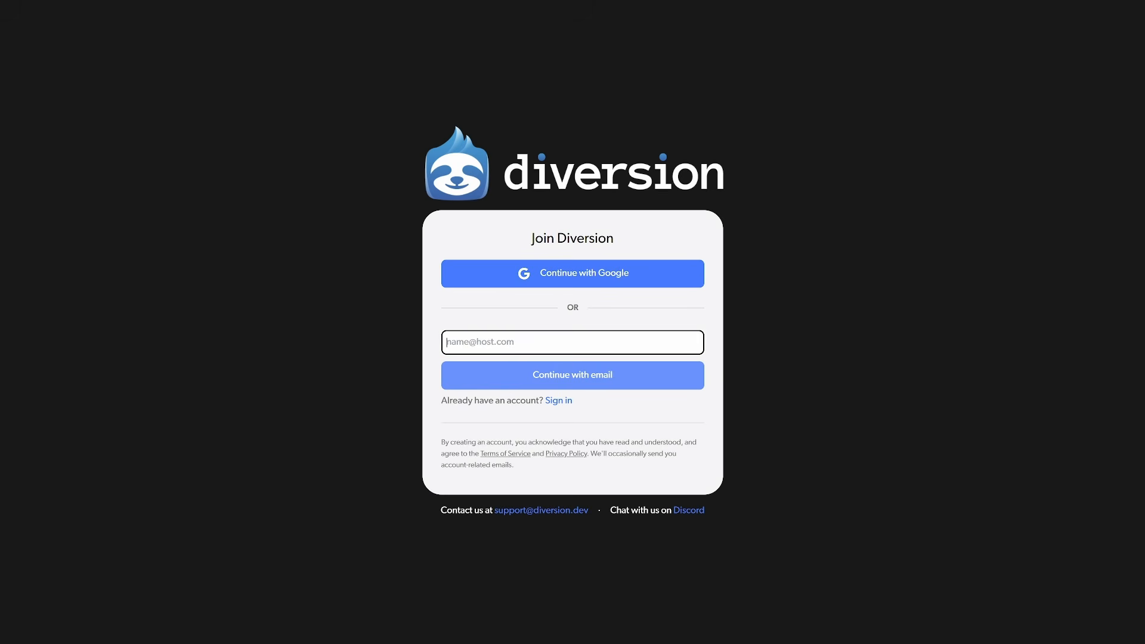
pyautogui.click(611, 287)
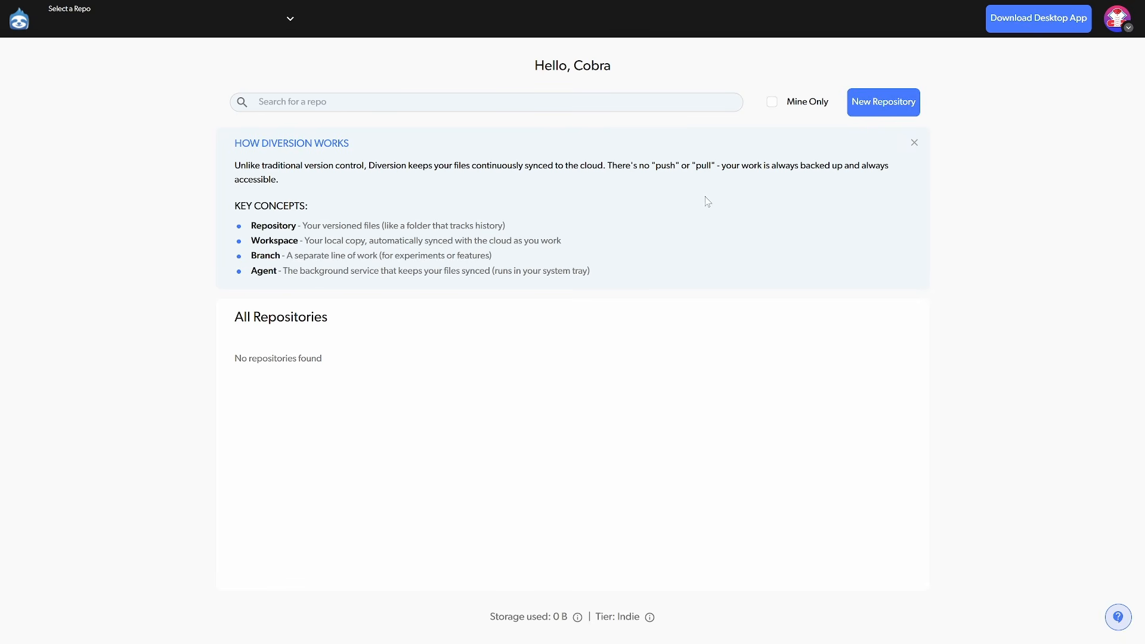
pyautogui.click(1022, 32)
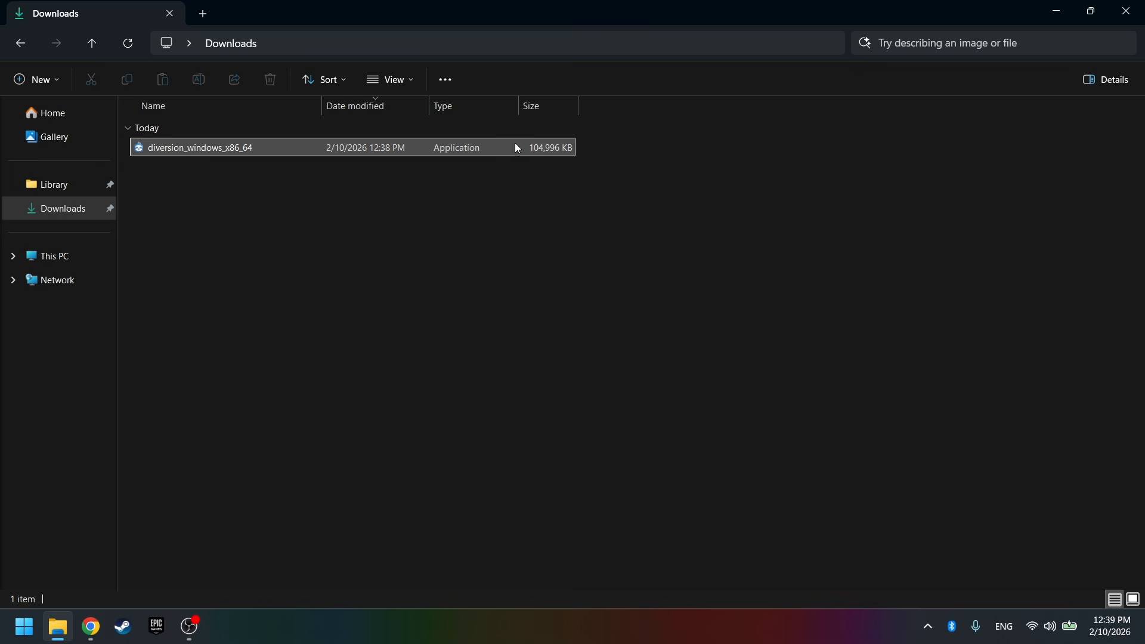
# Step: Run the diversion_windows_x86_64 installer, accept the Terms of Service and install with the default Start Menu folder
pyautogui.doubleClick(219, 149)
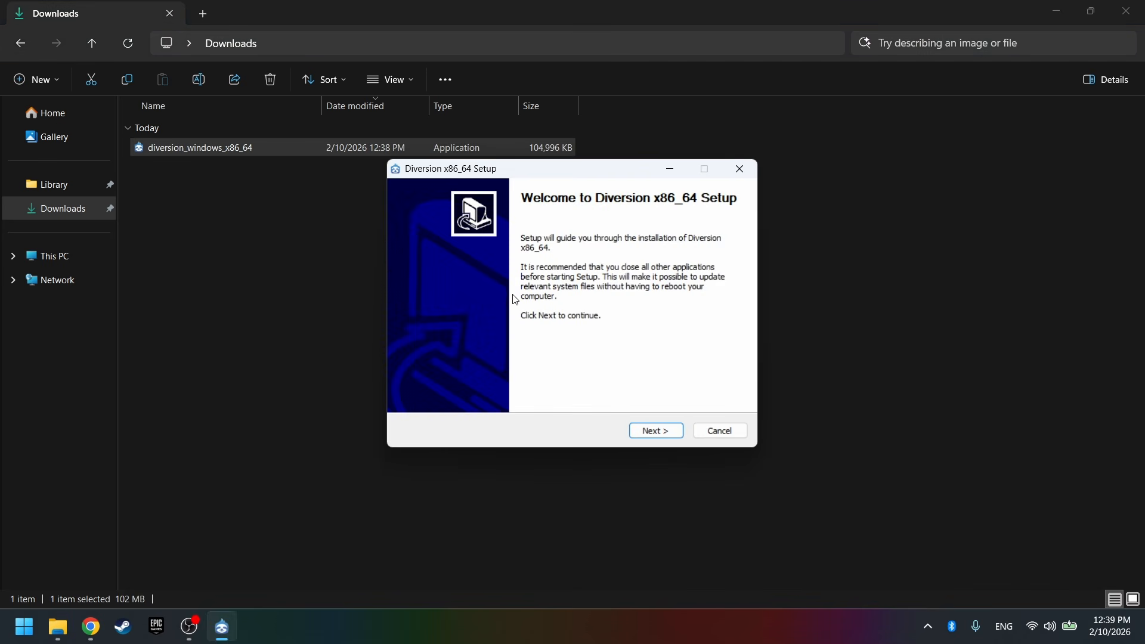
pyautogui.click(656, 430)
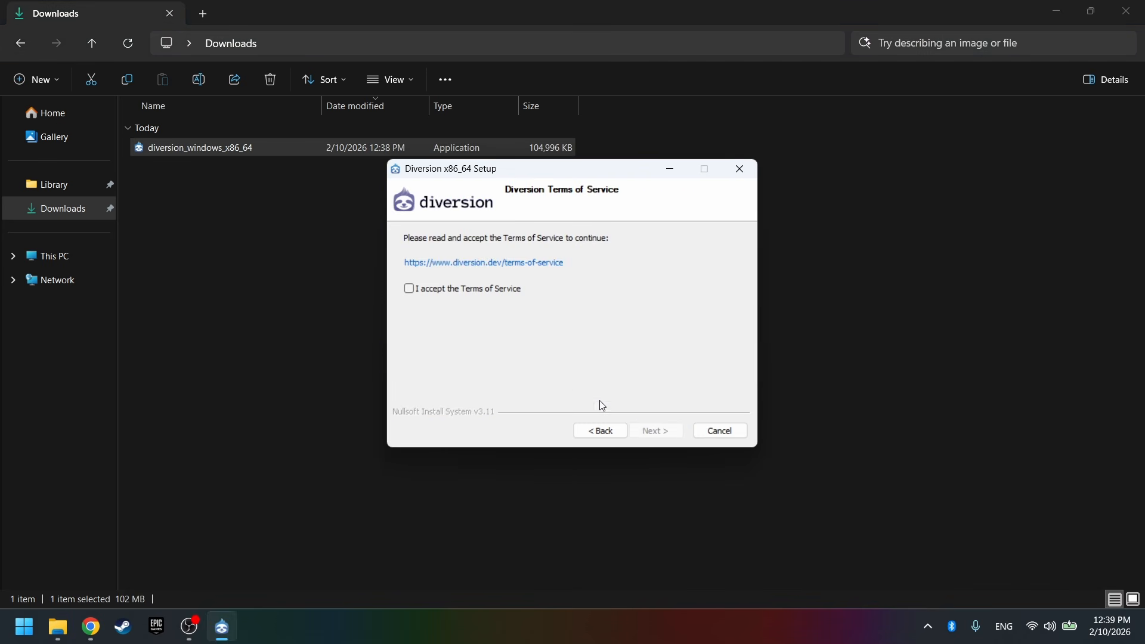
pyautogui.click(416, 292)
pyautogui.click(654, 431)
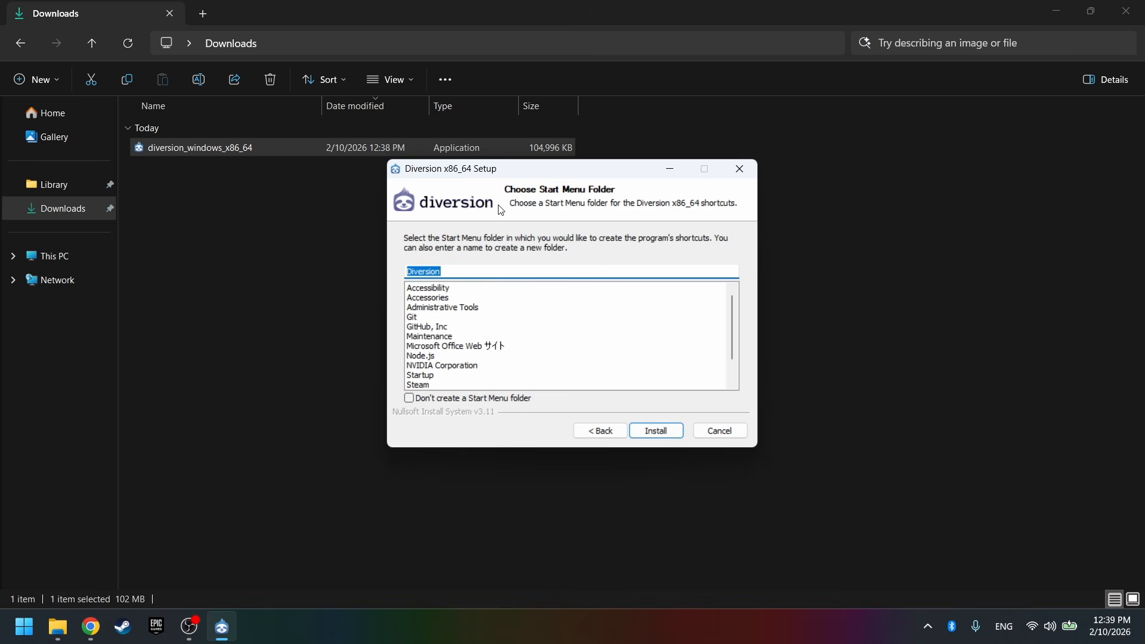
pyautogui.click(655, 432)
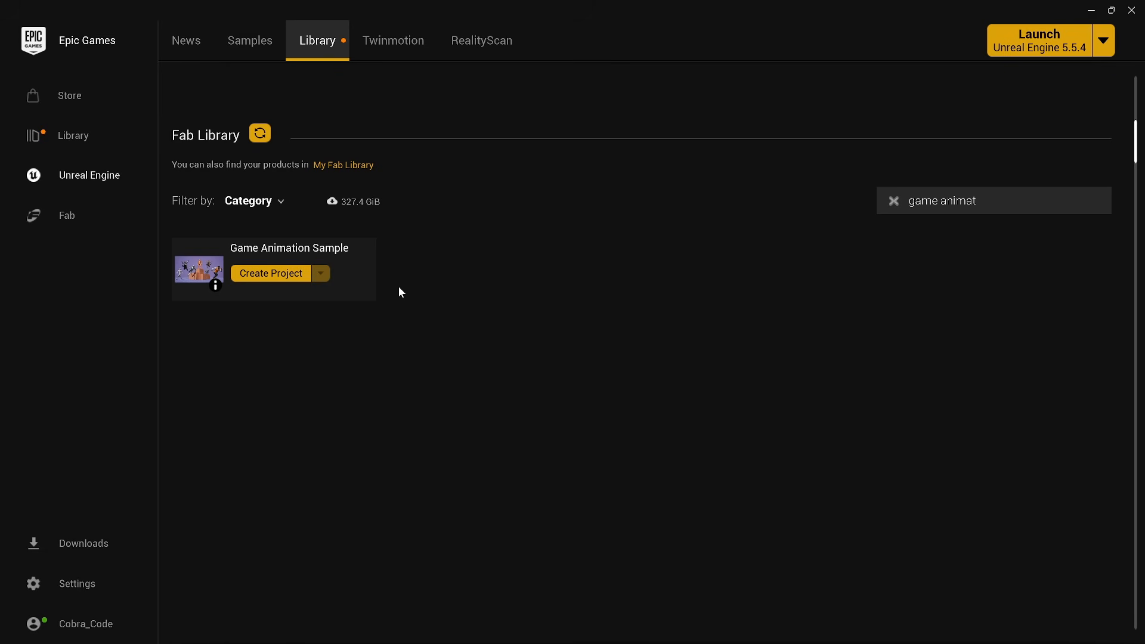
# Step: Switch to the Epic Games Launcher and create an Unreal Engine project from Game Animation Sample
pyautogui.click(1113, 56)
pyautogui.click(1093, 70)
pyautogui.click(293, 278)
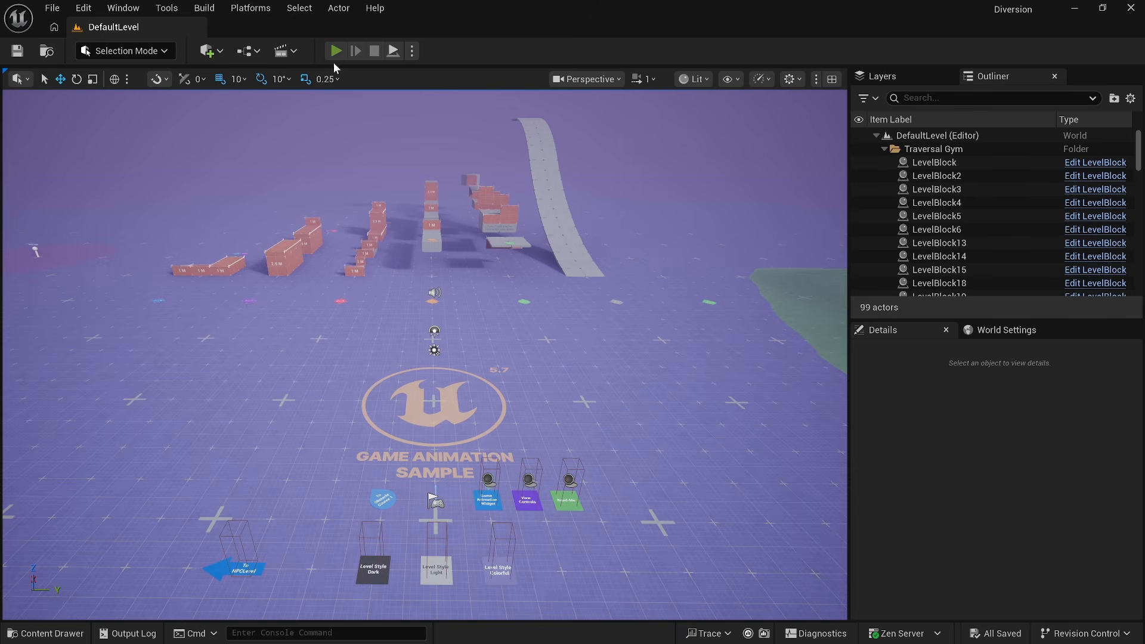
# Step: Play-test the DefaultLevel in the Unreal editor by running the character around, and end the session
pyautogui.click(335, 52)
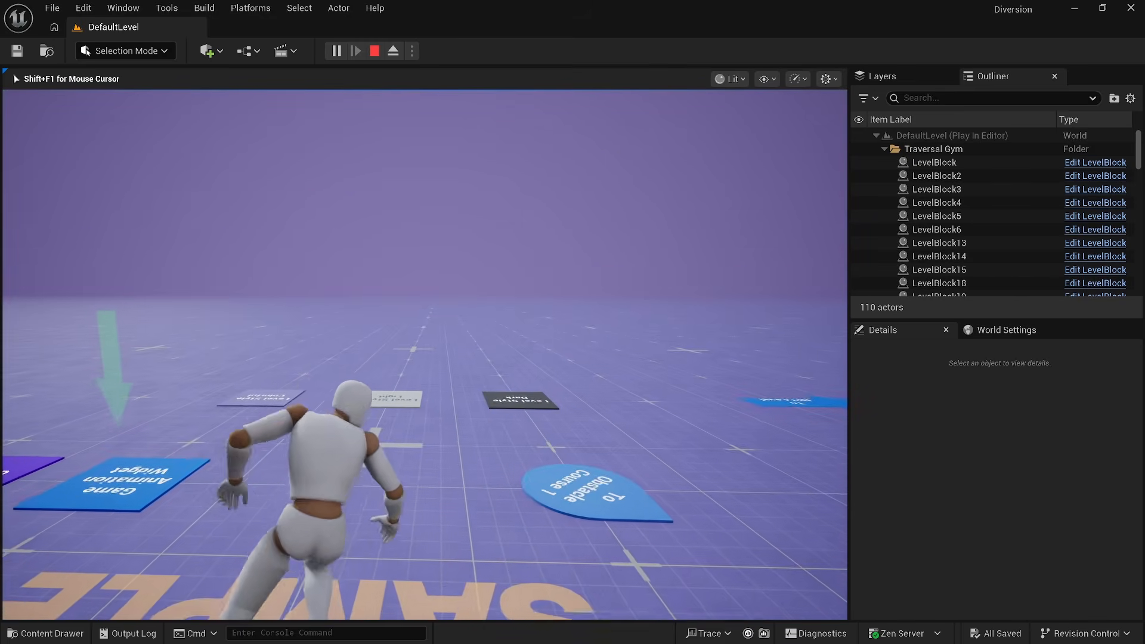
pyautogui.press('w')
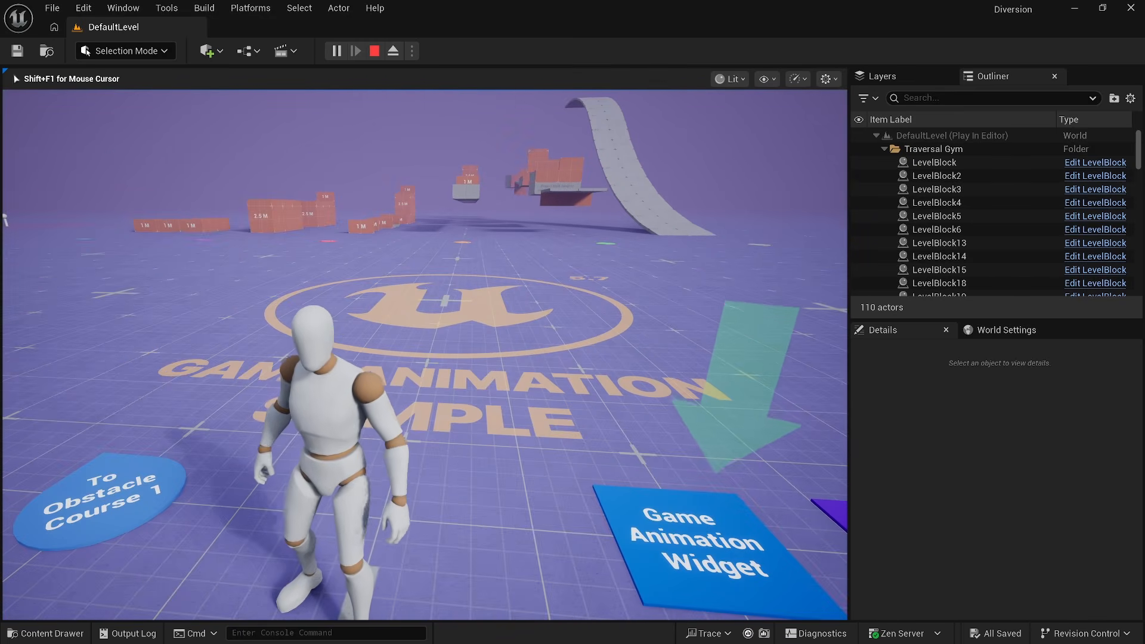
pyautogui.press('Escape')
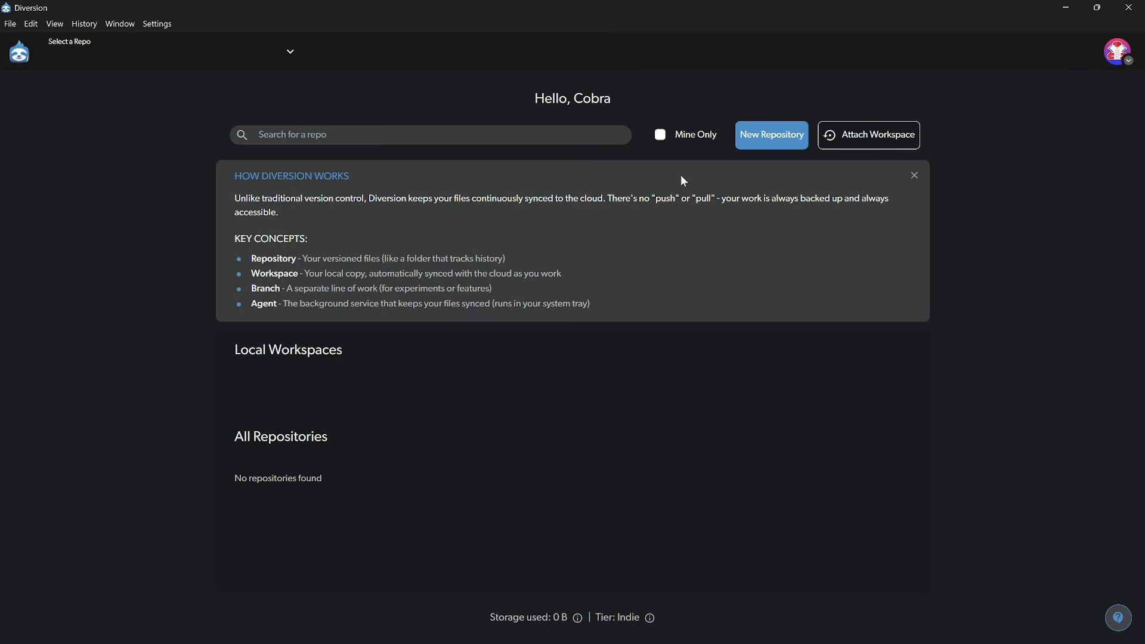
# Step: In the Diversion app, create a private repository named GASP from the existing Diversion folder in Unreal Projects
pyautogui.click(760, 146)
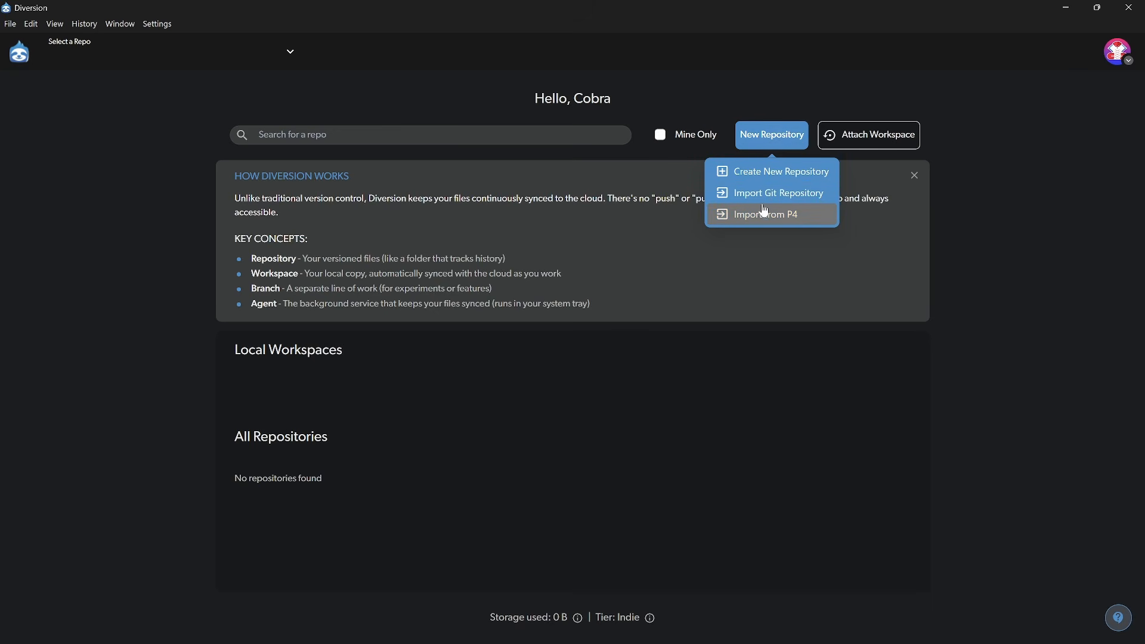
pyautogui.click(764, 178)
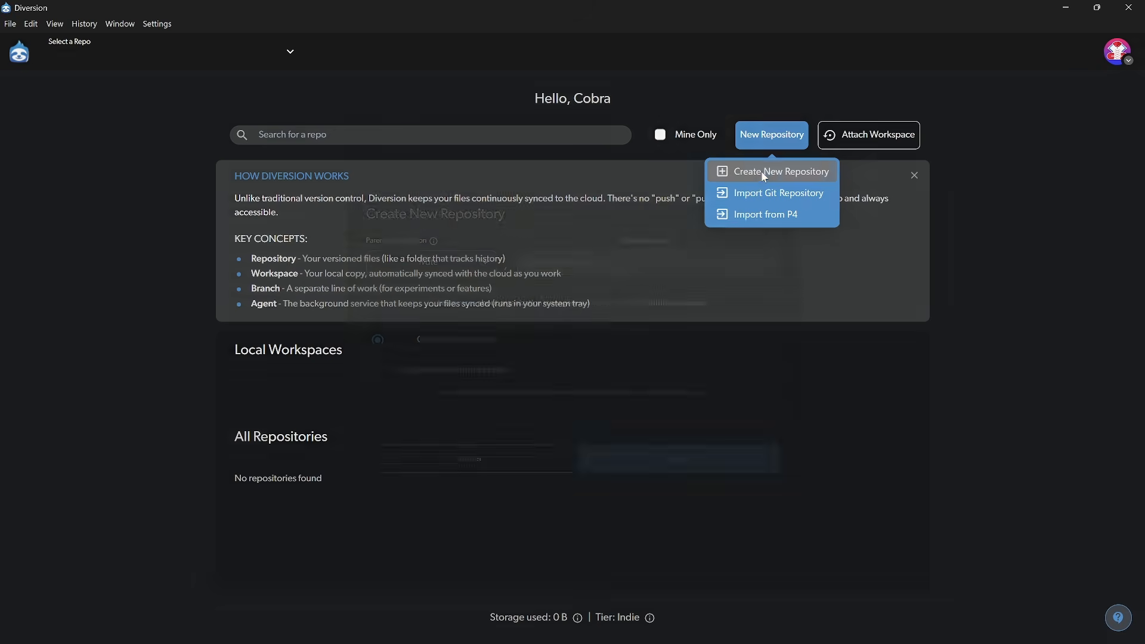
pyautogui.write('GASP')
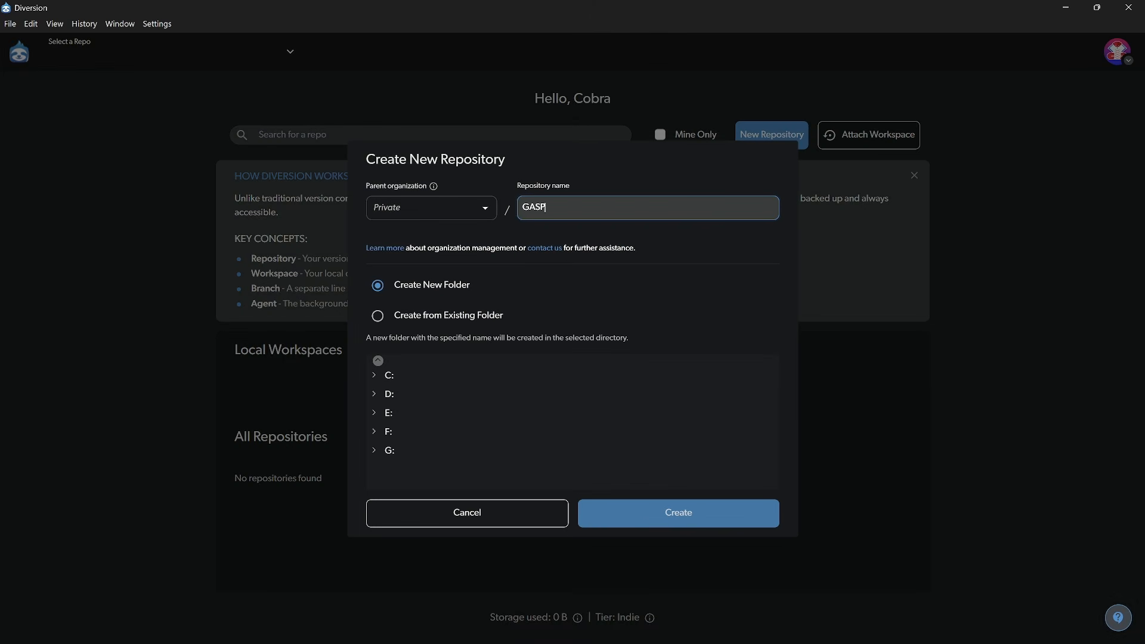
pyautogui.click(385, 318)
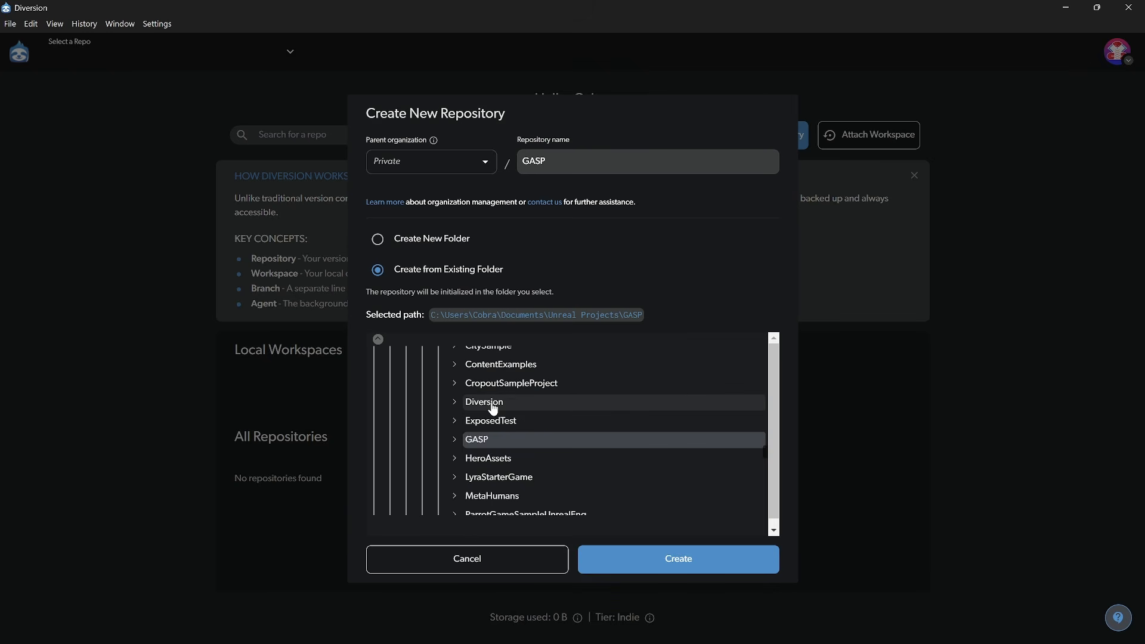
pyautogui.click(496, 402)
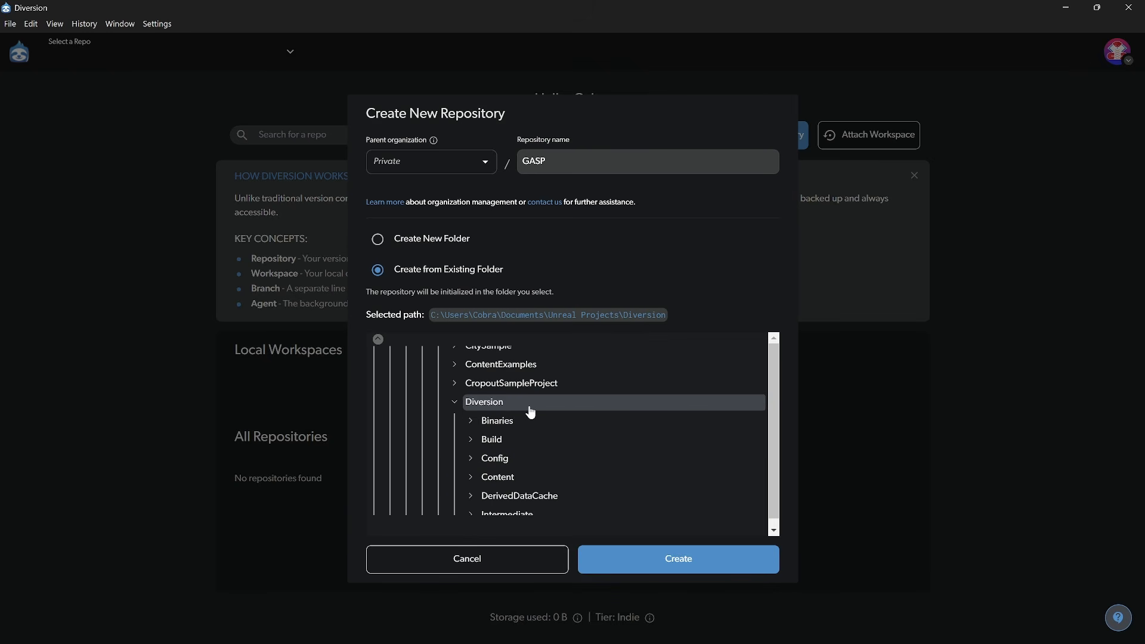
pyautogui.click(643, 559)
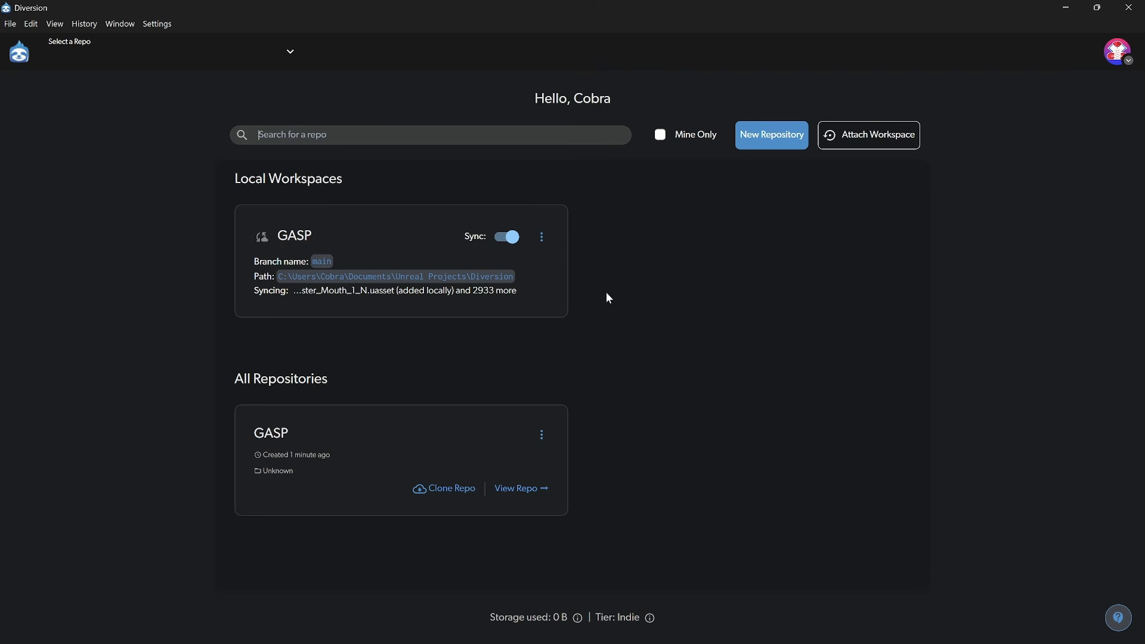
# Step: Open the GASP workspace and read through the .dvignore file down to its Unreal Engine ignore rules
pyautogui.click(296, 236)
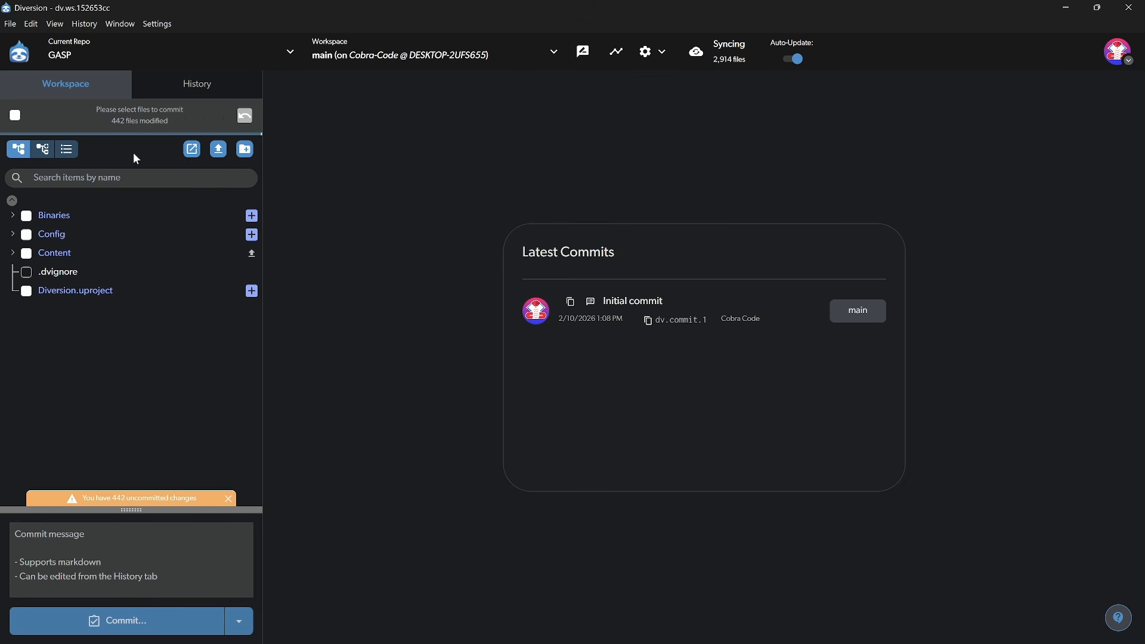
pyautogui.click(66, 272)
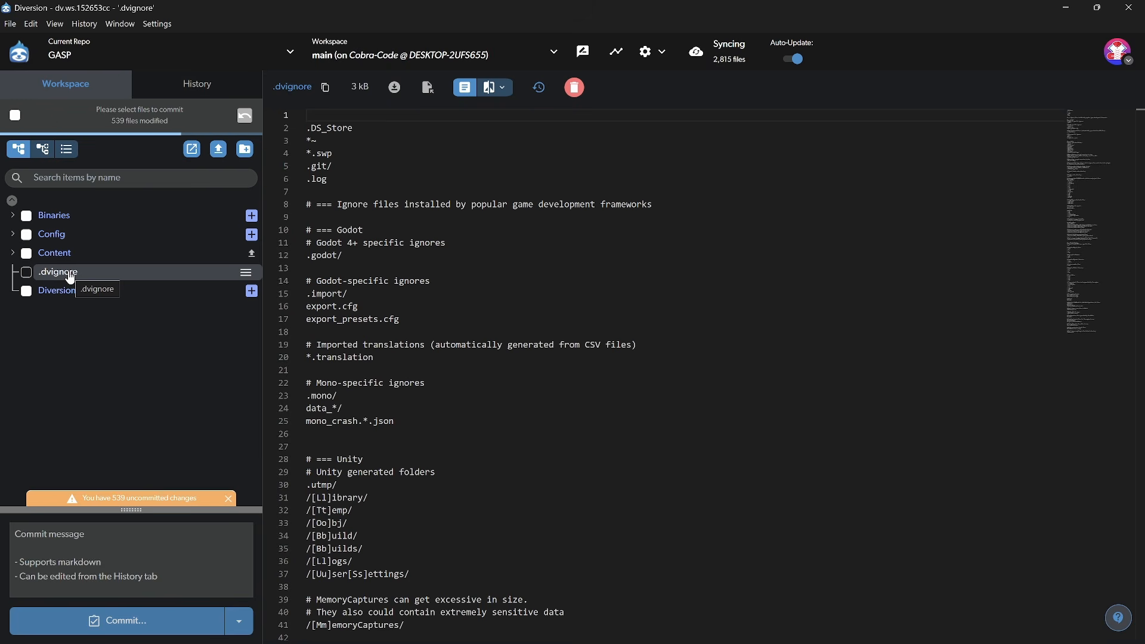
pyautogui.click(71, 276)
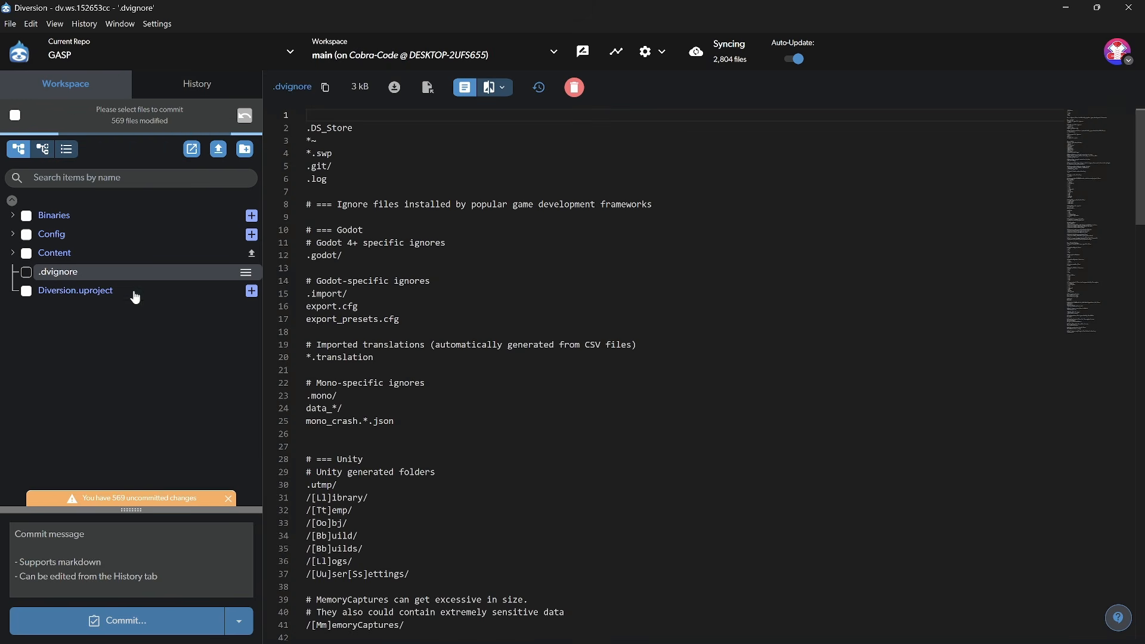
pyautogui.scroll(-10, 596, 369)
pyautogui.scroll(-3, 663, 376)
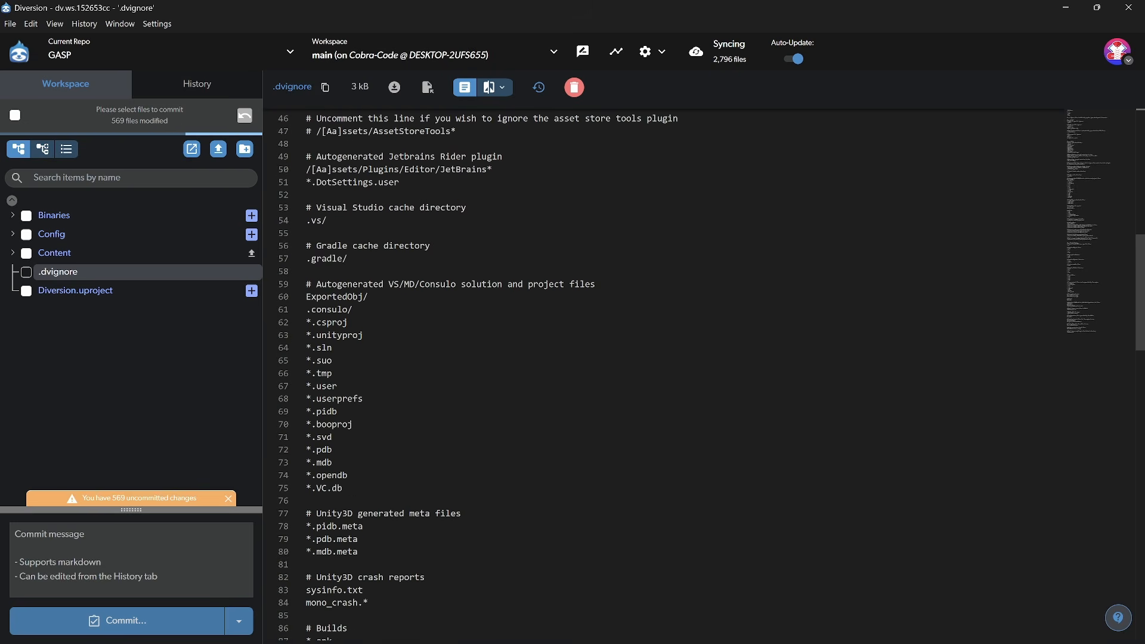
pyautogui.scroll(-4, 709, 374)
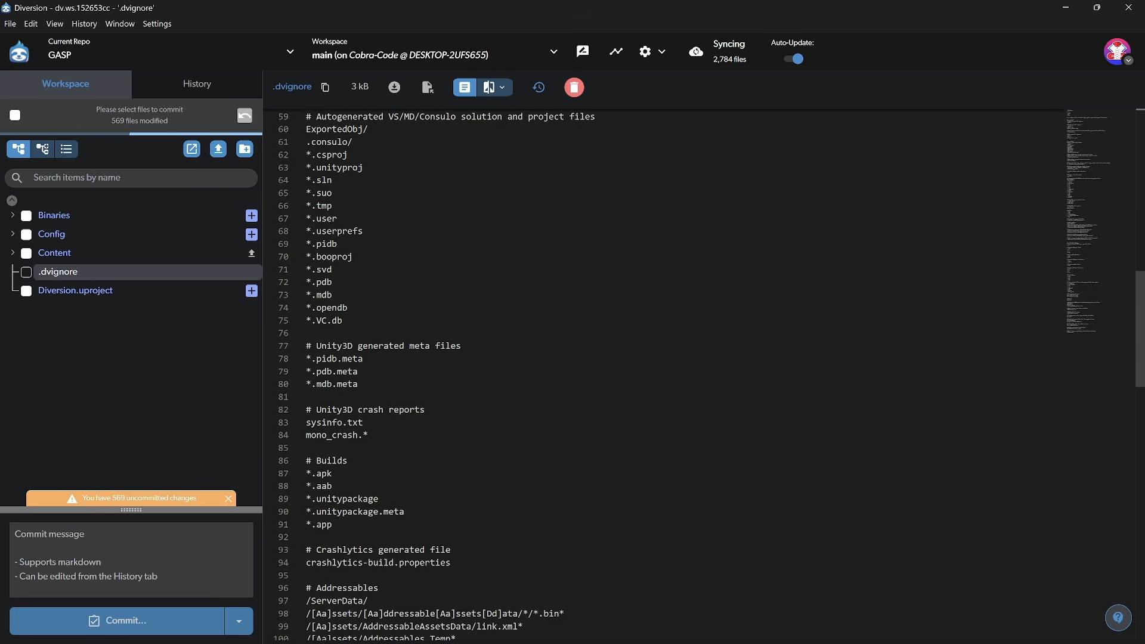
pyautogui.scroll(-3, 597, 370)
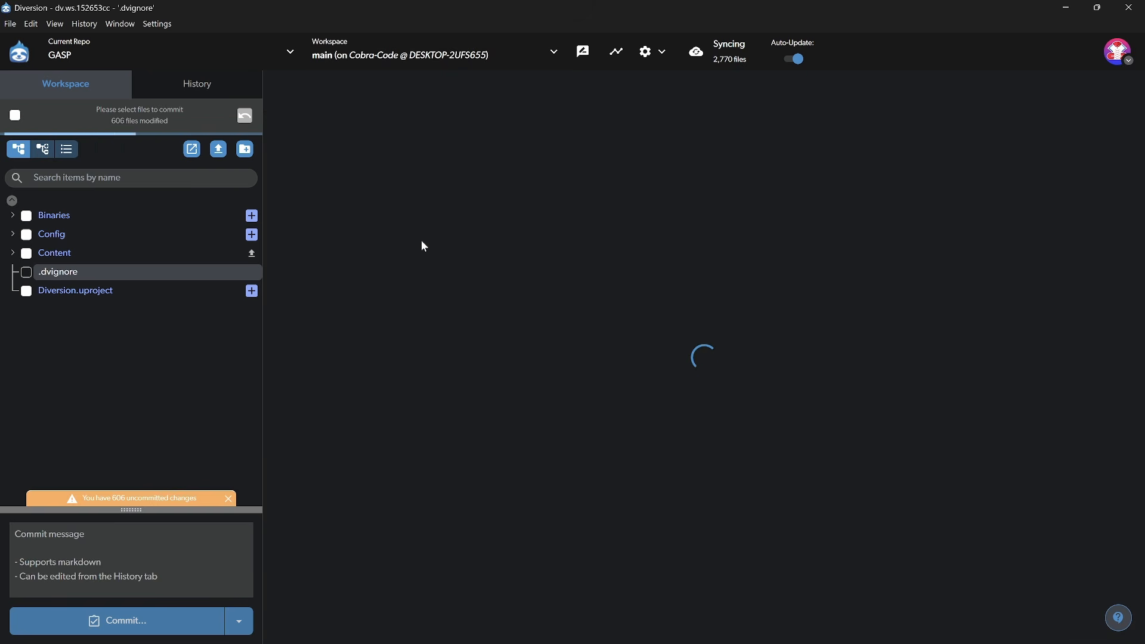
pyautogui.scroll(-7, 686, 376)
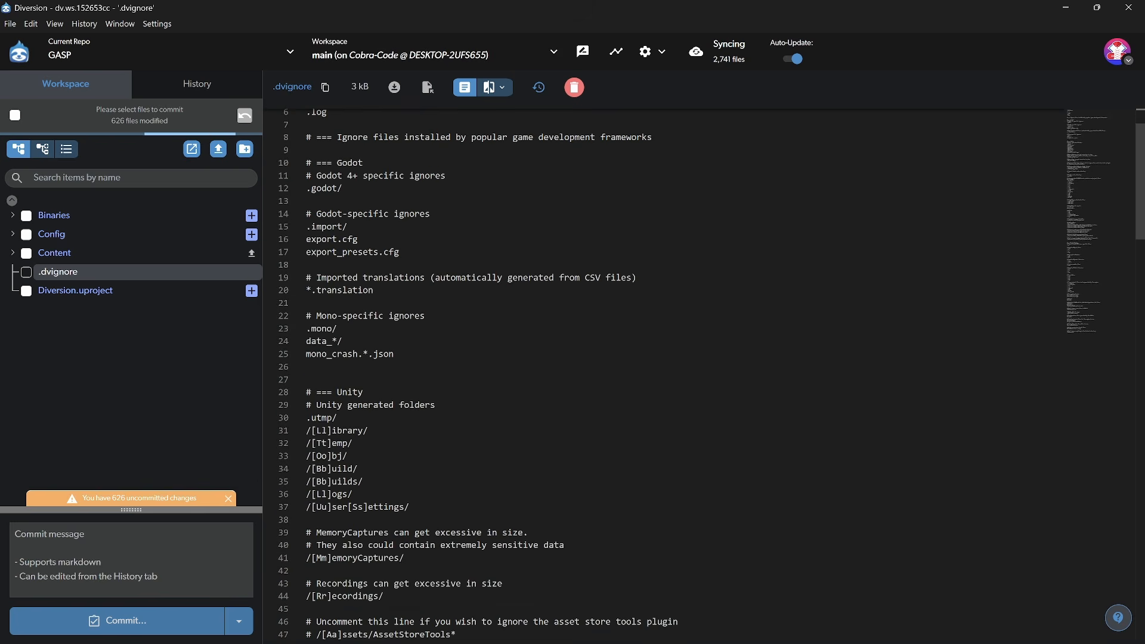
pyautogui.scroll(-20, 686, 376)
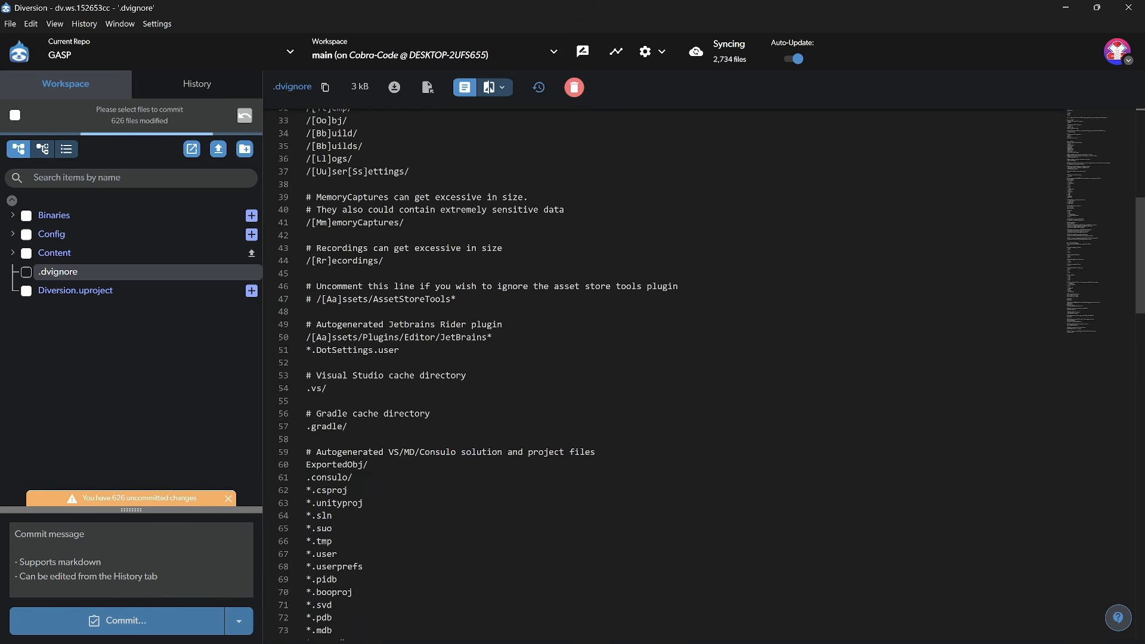
pyautogui.scroll(-18, 686, 376)
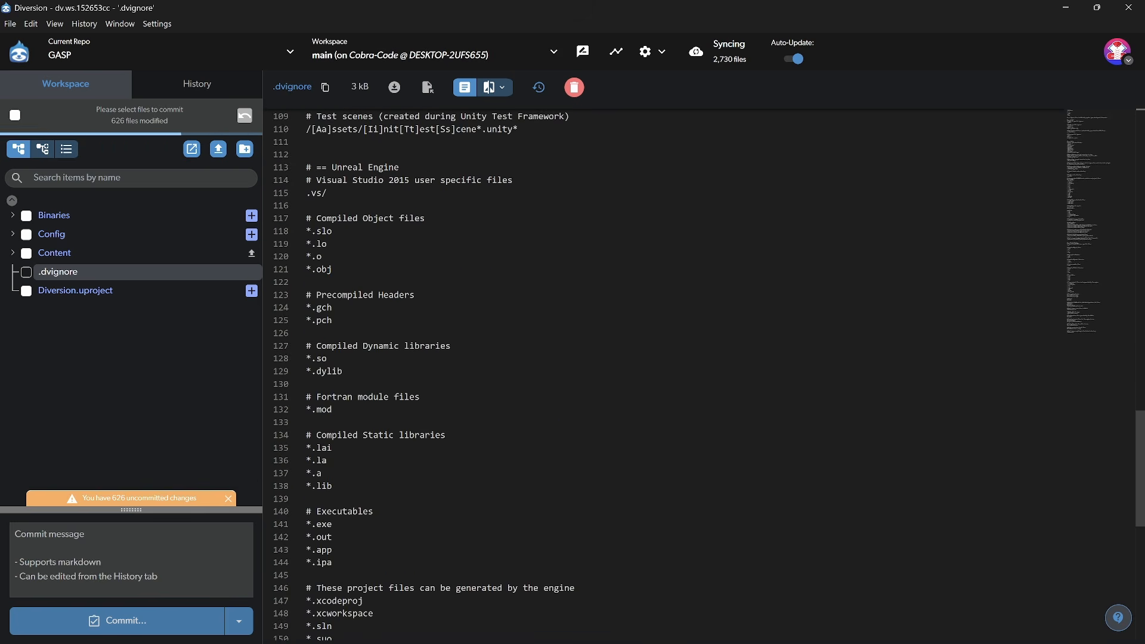
pyautogui.scroll(-2, 686, 376)
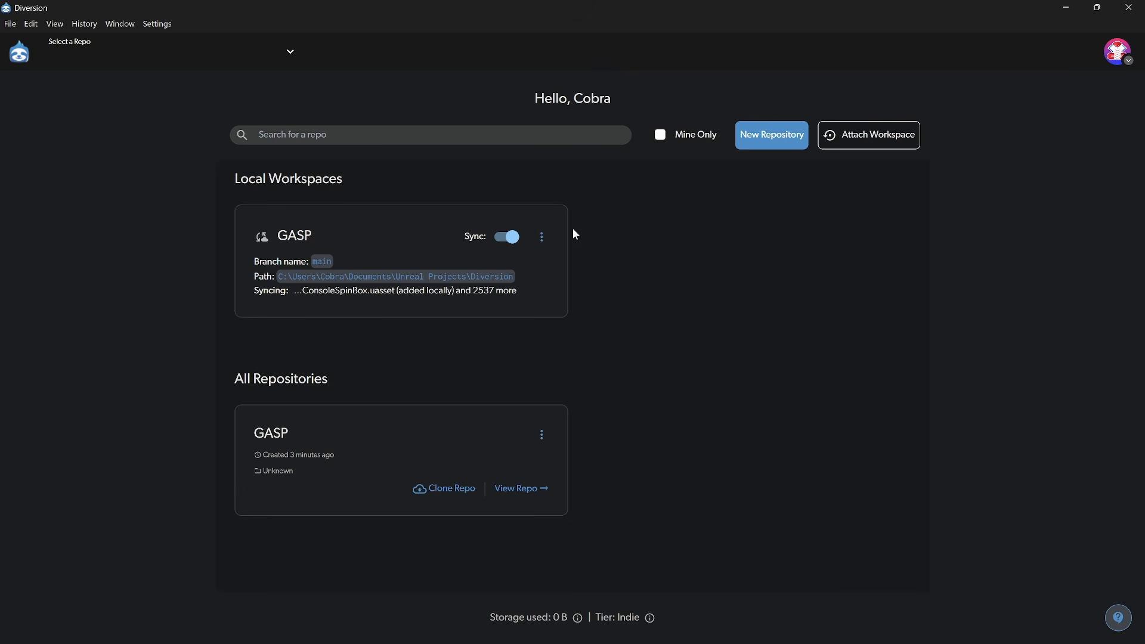
# Step: Invite a collaborator by e-mail to the GASP repository with write permission, and accept the invitation from the collaborator's account
pyautogui.click(543, 238)
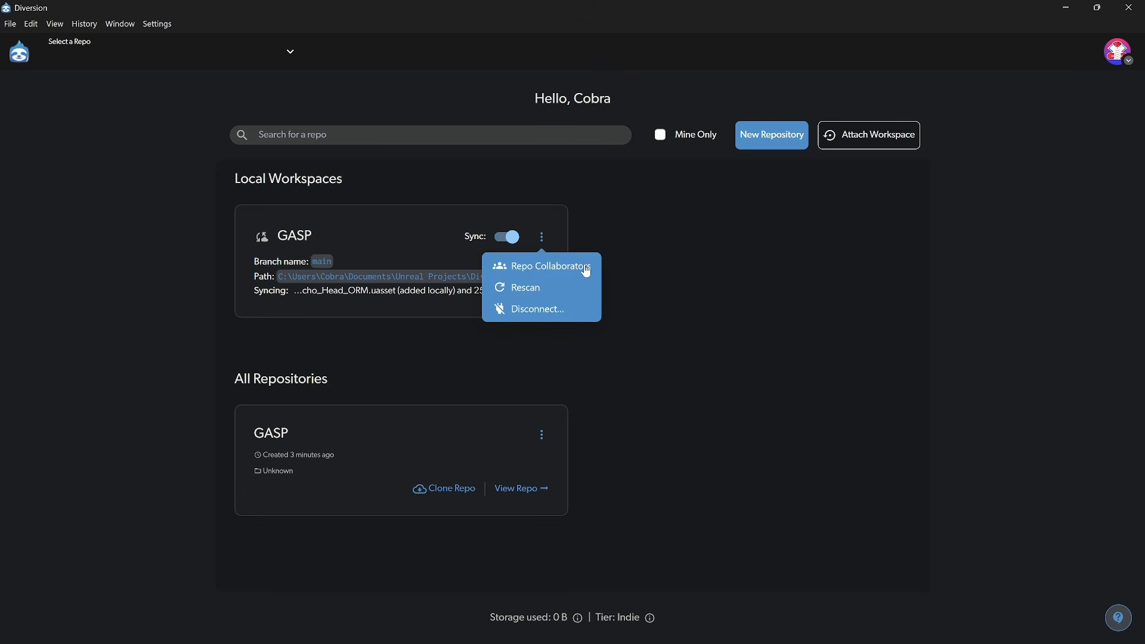
pyautogui.click(562, 270)
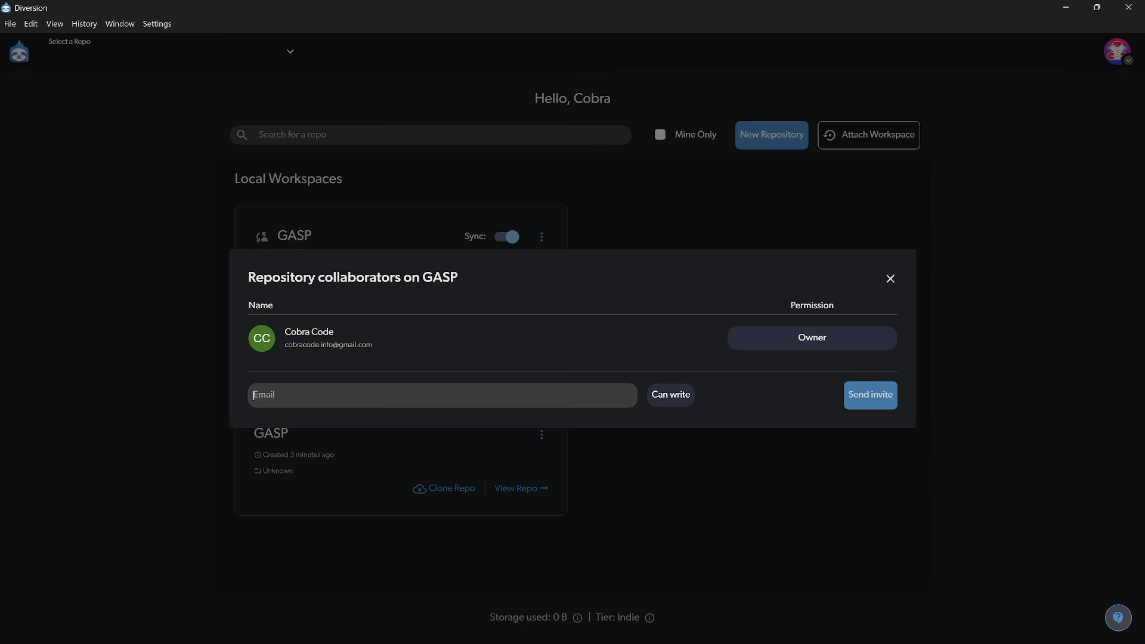
pyautogui.hotkey('ctrl', 'v')
pyautogui.click(858, 397)
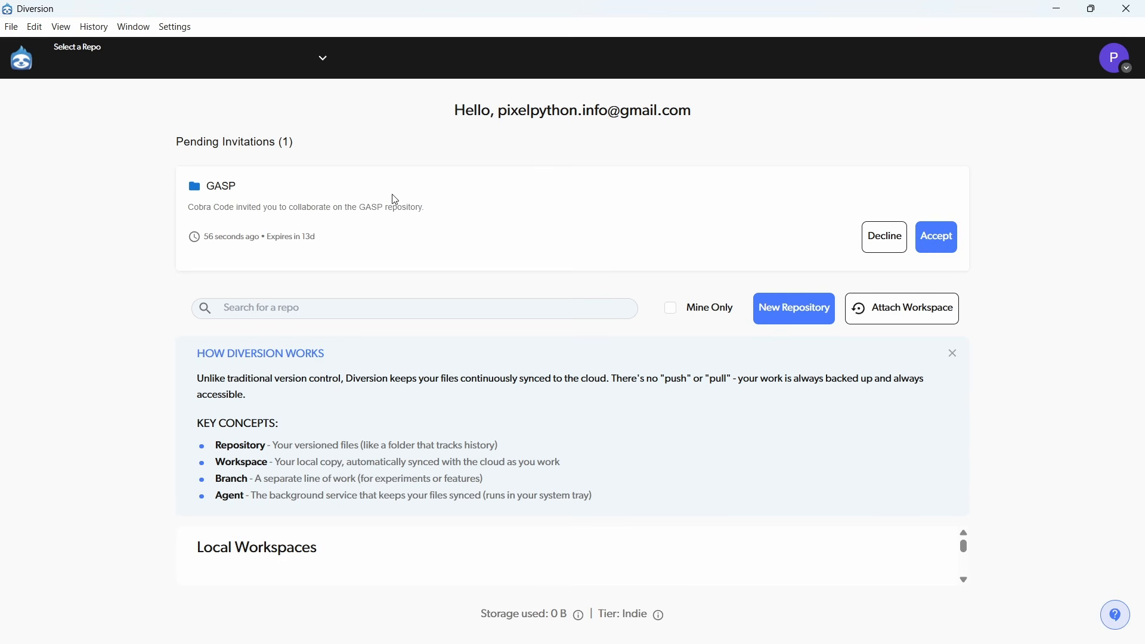
pyautogui.click(948, 238)
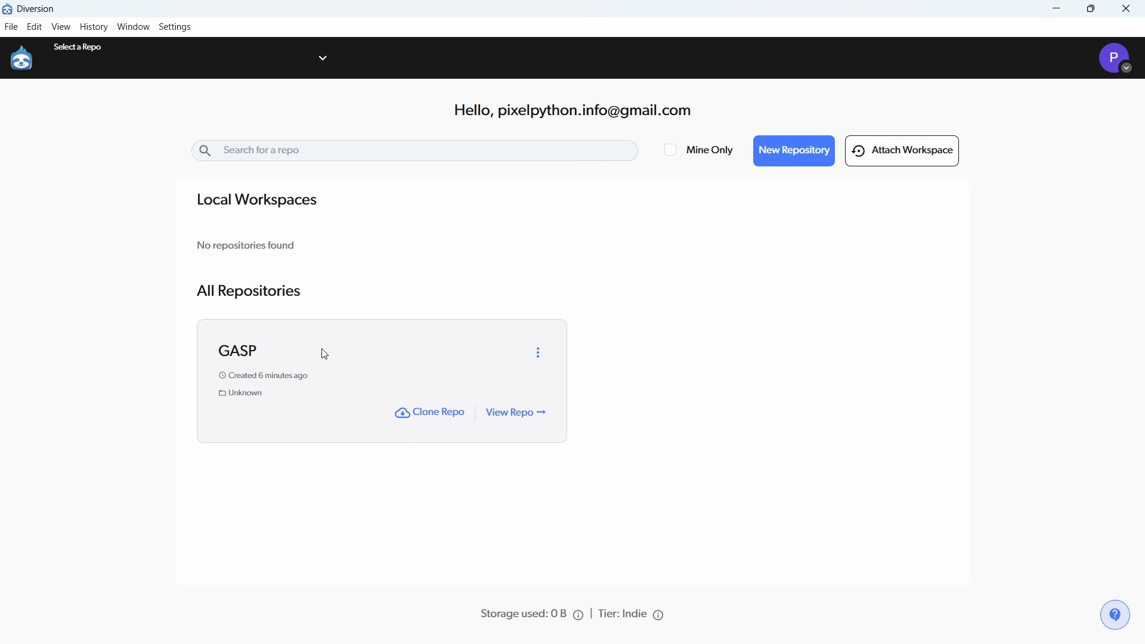
# Step: Clone the GASP repository as a new workspace into a new GASP folder under C:\Library\Coding\Unreal Projects
pyautogui.click(436, 415)
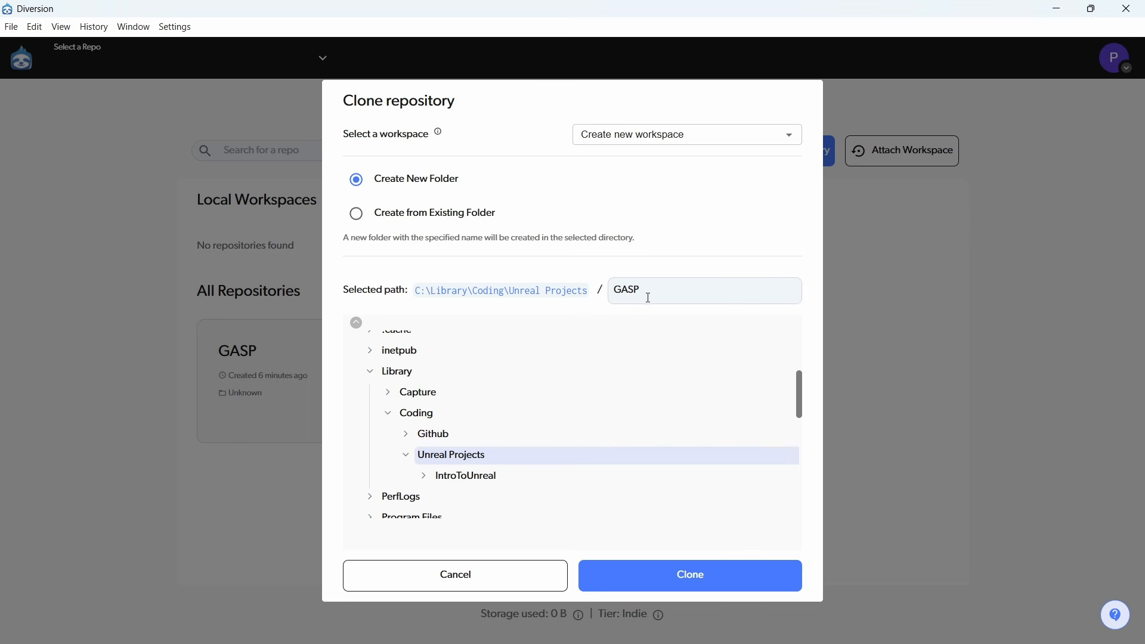
pyautogui.click(714, 573)
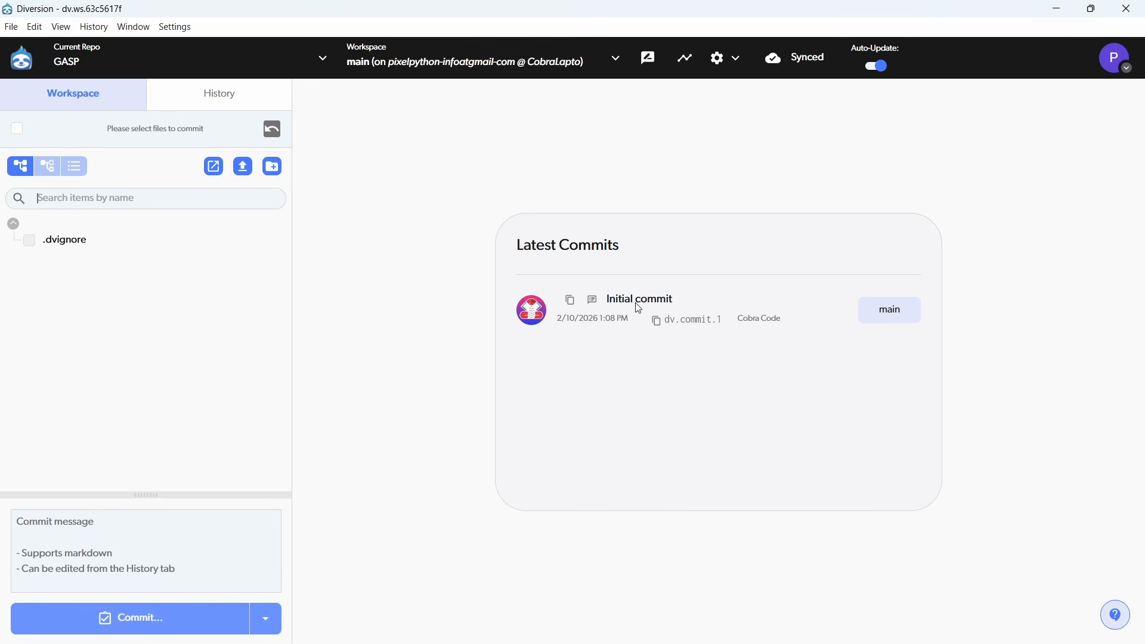
# Step: Examine the initial commit's full item tree and its .dvignore file in the history, and return to the workspace view
pyautogui.click(232, 105)
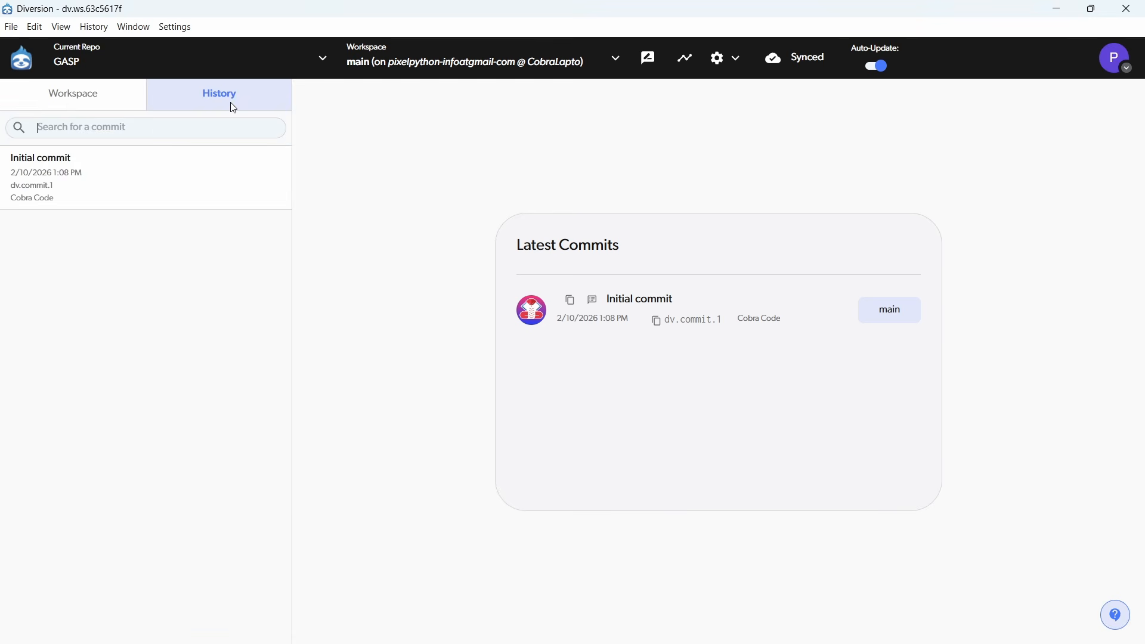
pyautogui.click(126, 201)
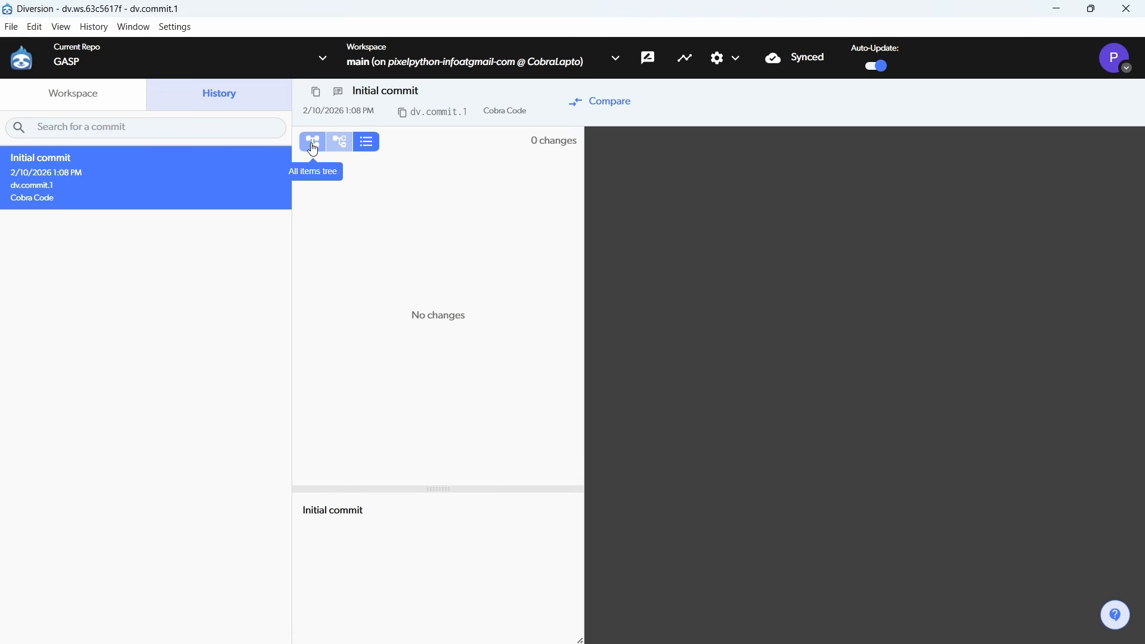
pyautogui.click(314, 148)
pyautogui.click(392, 219)
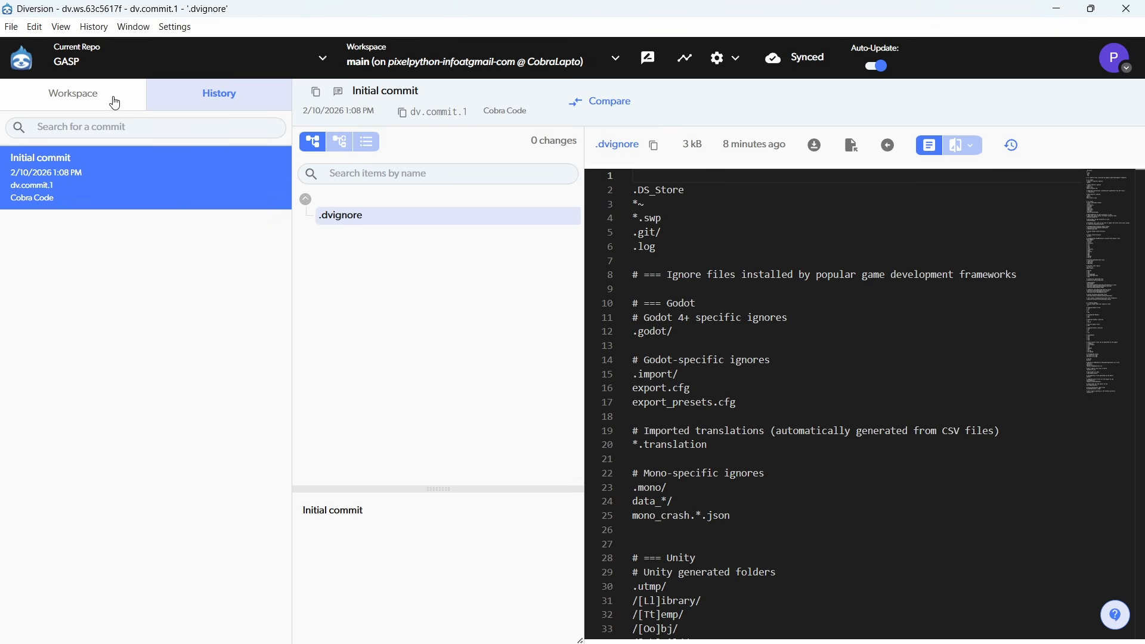
pyautogui.click(115, 103)
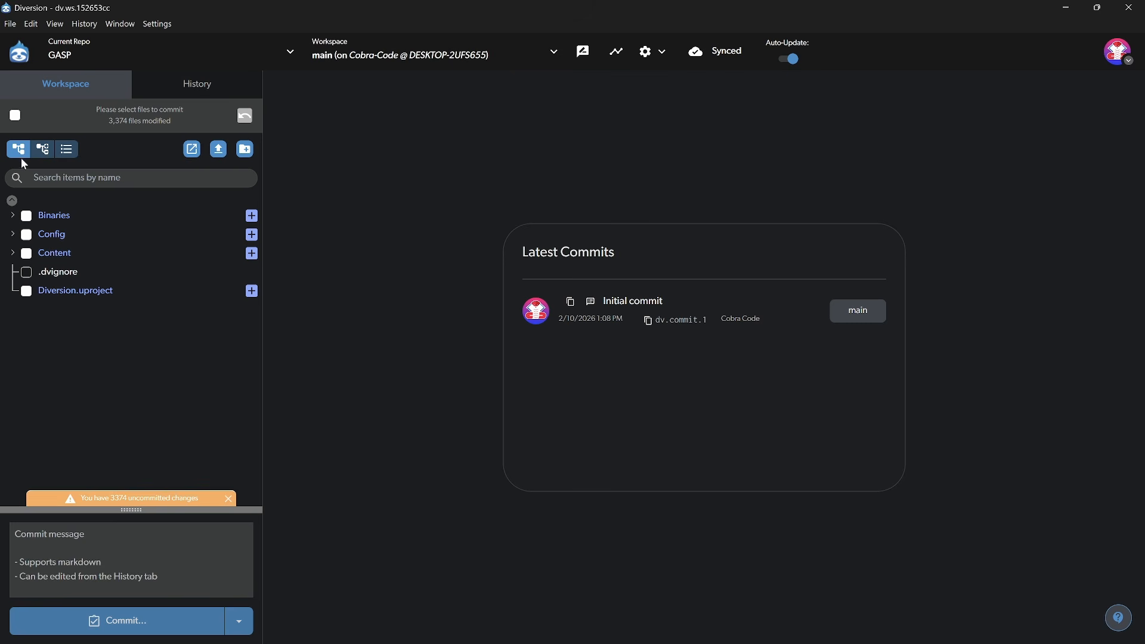
# Step: In the repository owner's workspace, show only changed items and select Binaries, Config, Content and Diversion.uproject for the commit
pyautogui.click(44, 151)
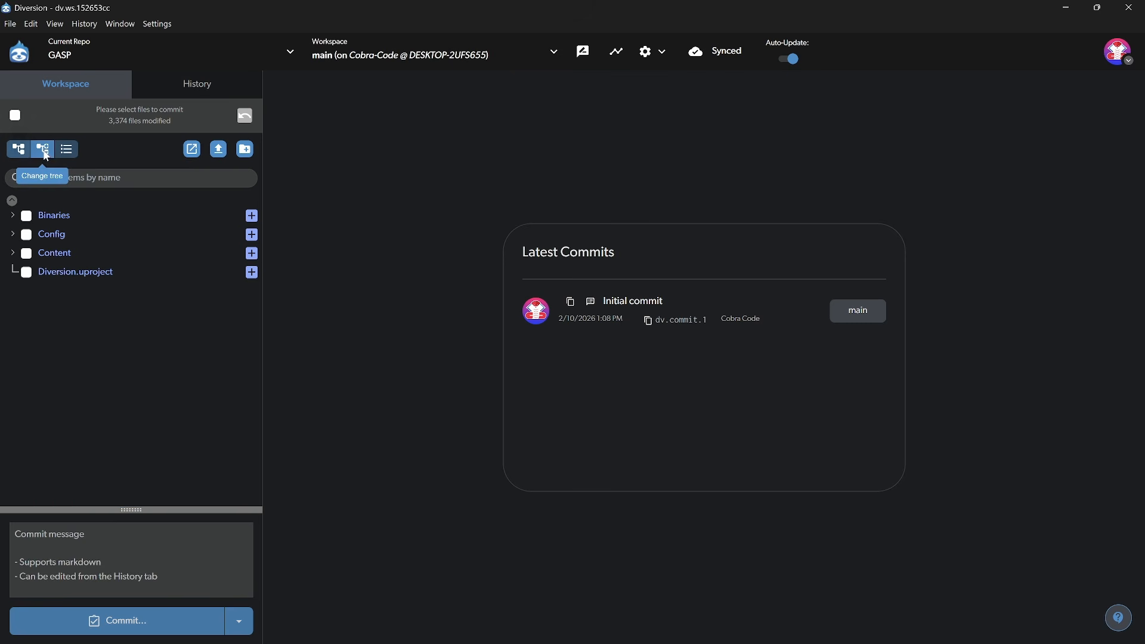
pyautogui.click(27, 215)
pyautogui.click(27, 234)
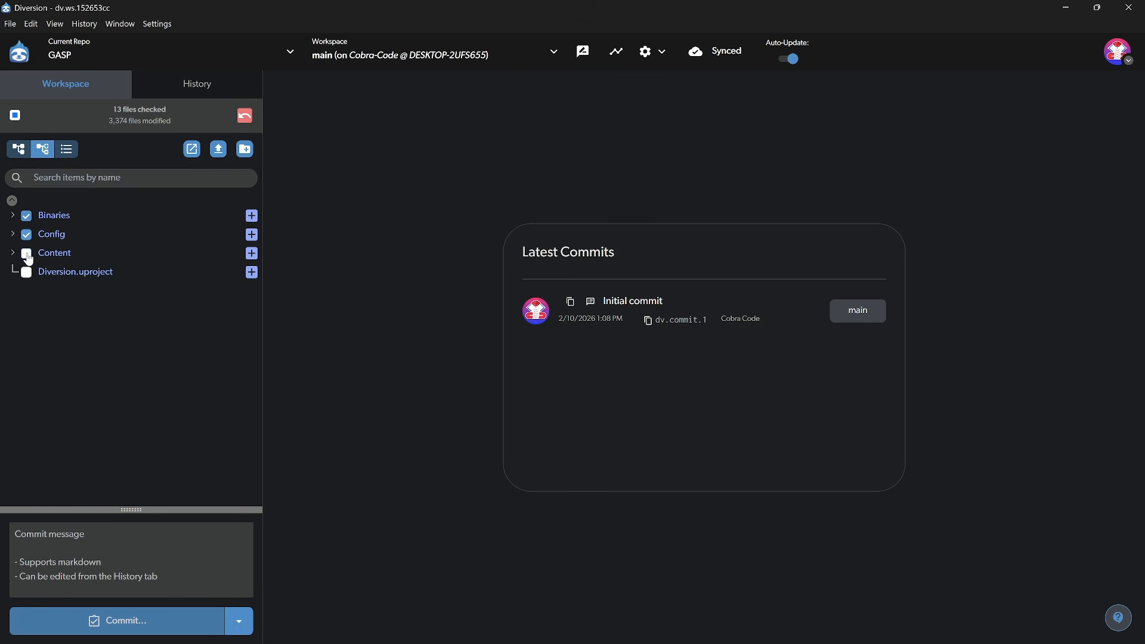
pyautogui.click(28, 255)
pyautogui.click(26, 273)
# Step: Commit the selected files to the main branch with the message "Add GASP"
pyautogui.write('Added GASP')
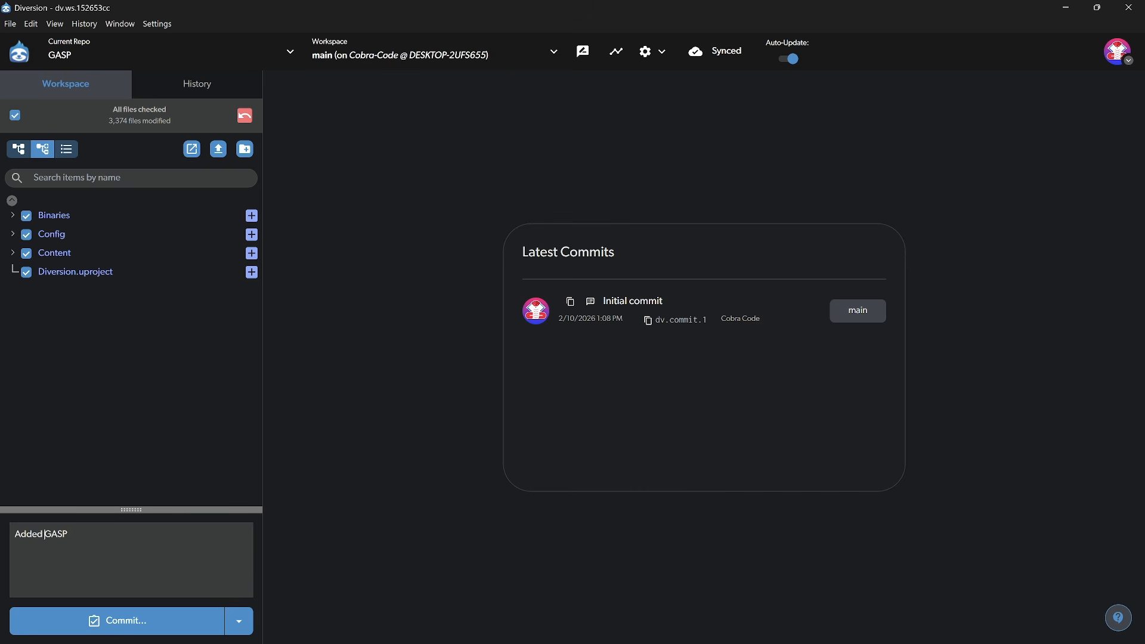
pyautogui.press('BackSpace')
pyautogui.press('BackSpace')
pyautogui.click(133, 621)
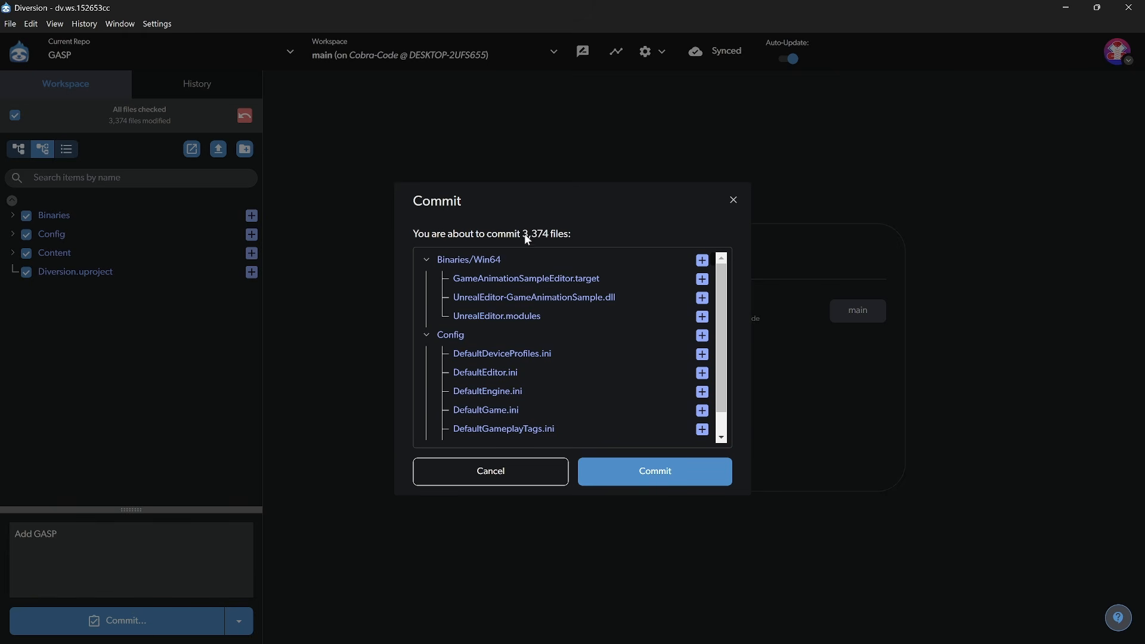
pyautogui.click(616, 474)
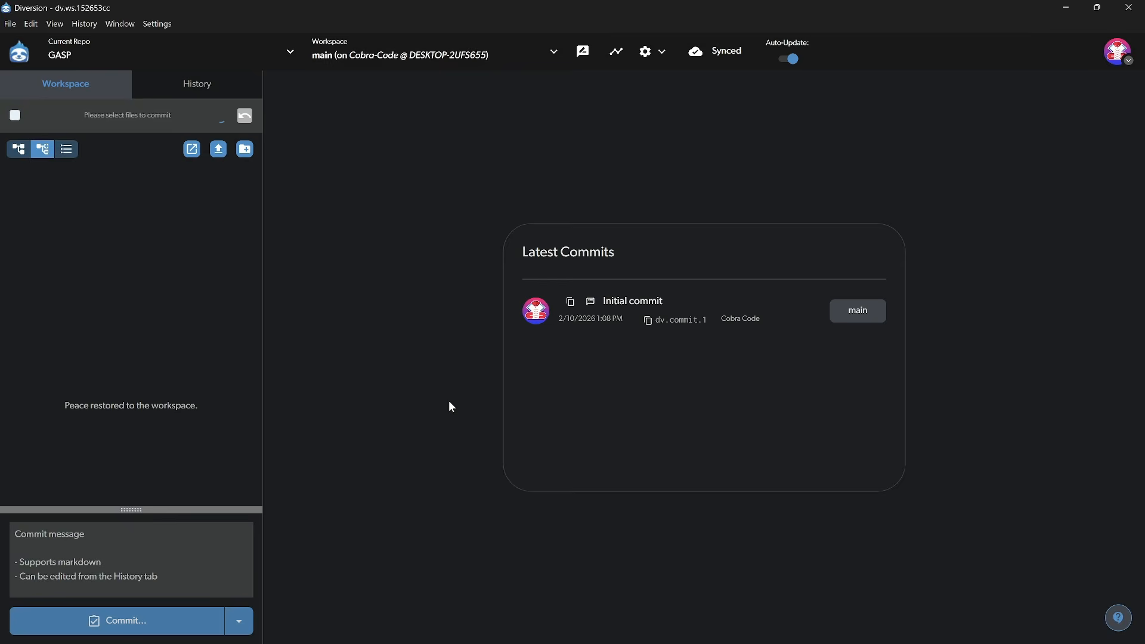
# Step: Check the sync status, inspect the Add GASP commit in the history, and return to the workspace view
pyautogui.moveTo(732, 55)
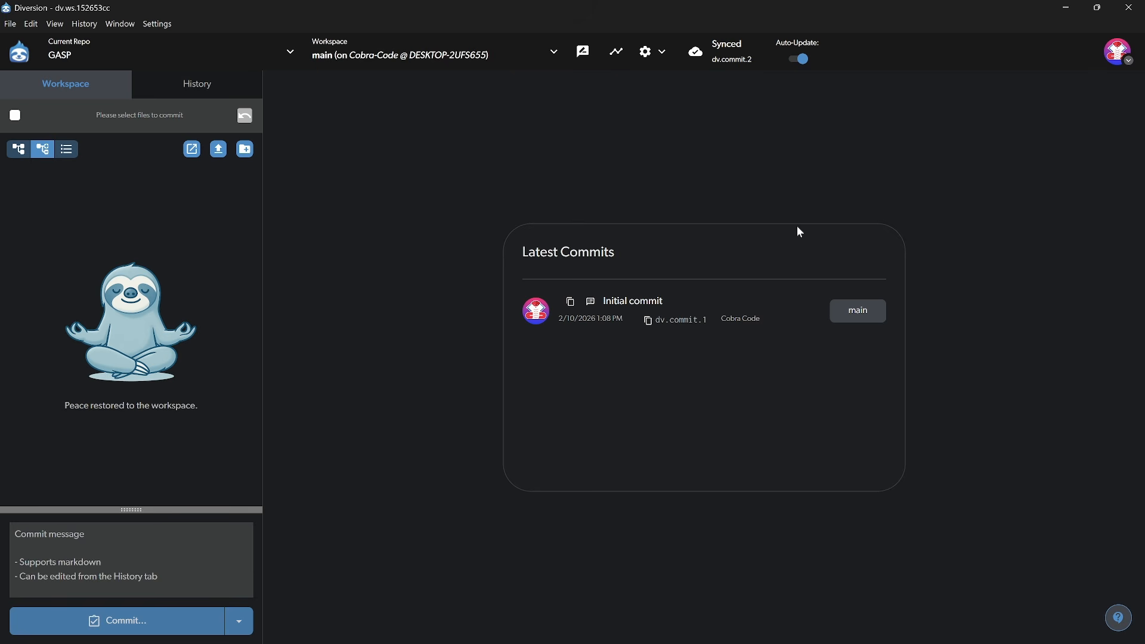
pyautogui.click(182, 90)
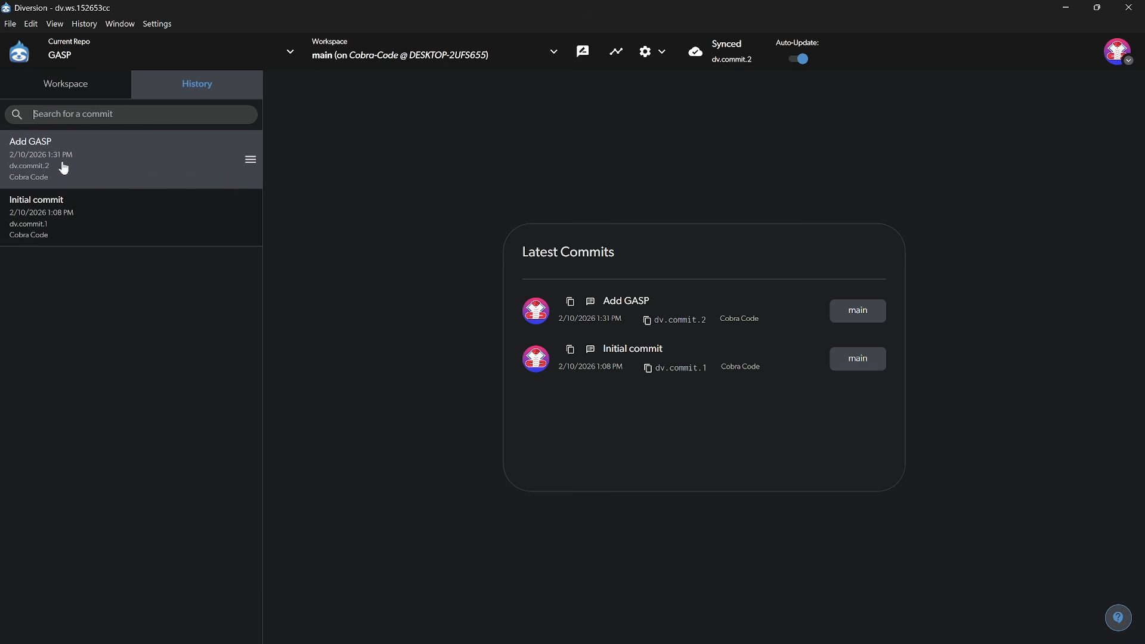
pyautogui.click(63, 166)
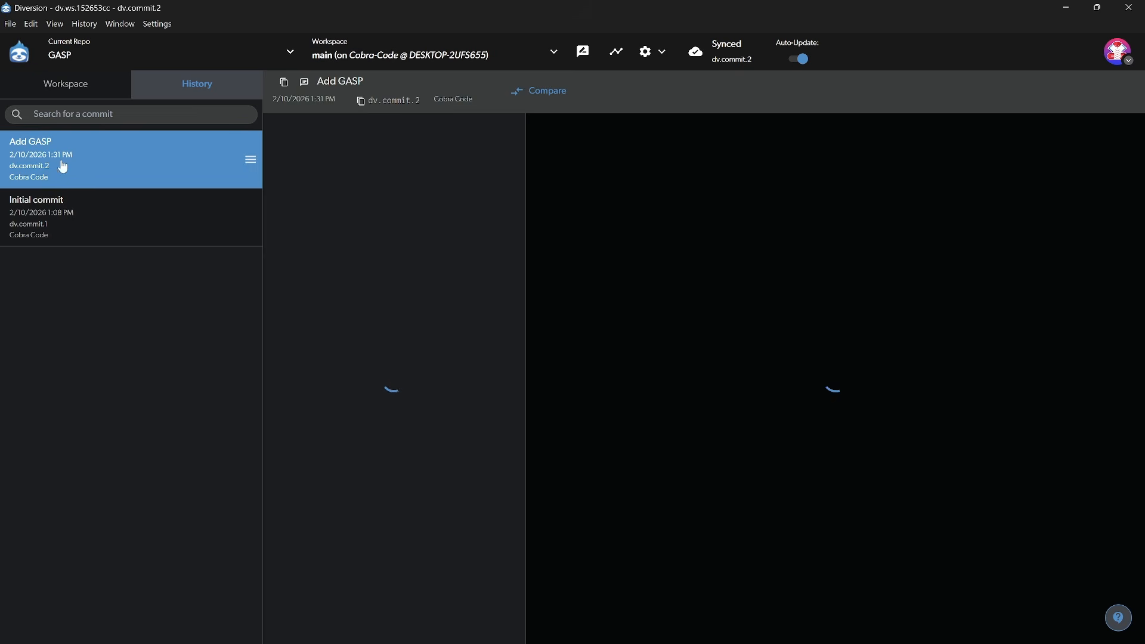
pyautogui.click(89, 85)
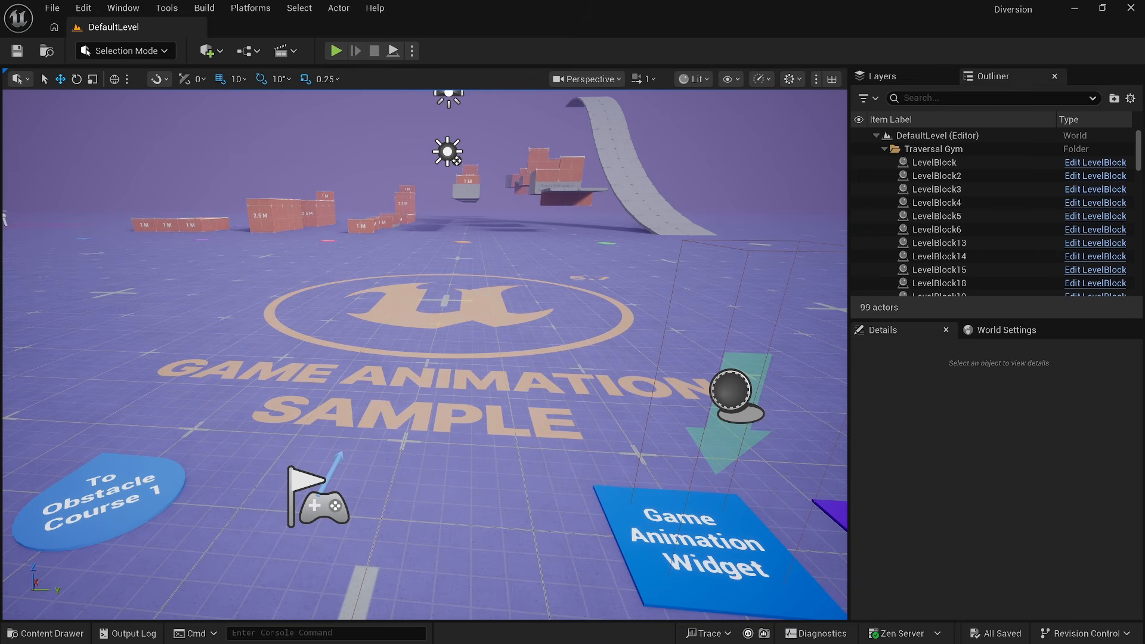
# Step: In the Unreal editor, search Fab for "diversion" and open the Diversion Version Control product page
pyautogui.click(45, 634)
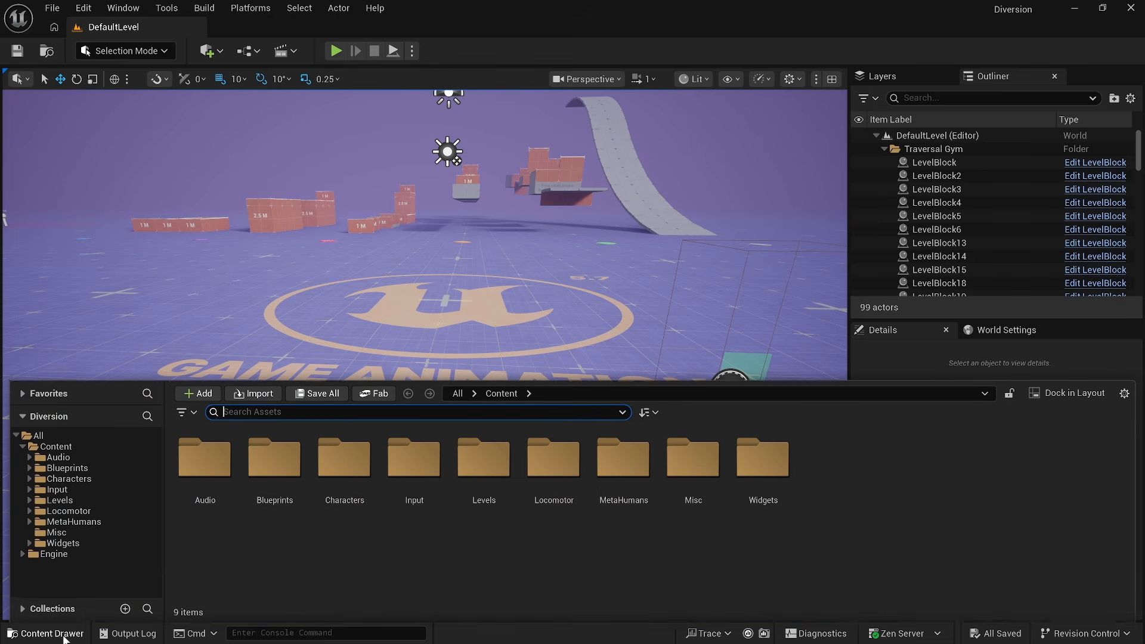
pyautogui.click(388, 395)
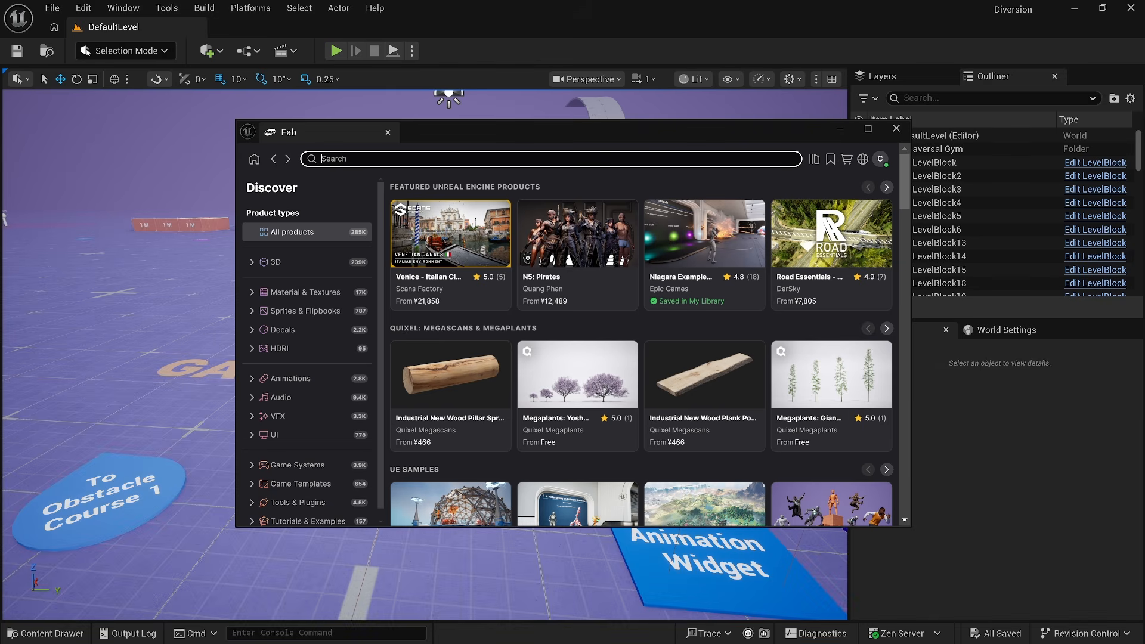
pyautogui.write('diversion')
pyautogui.press('Return')
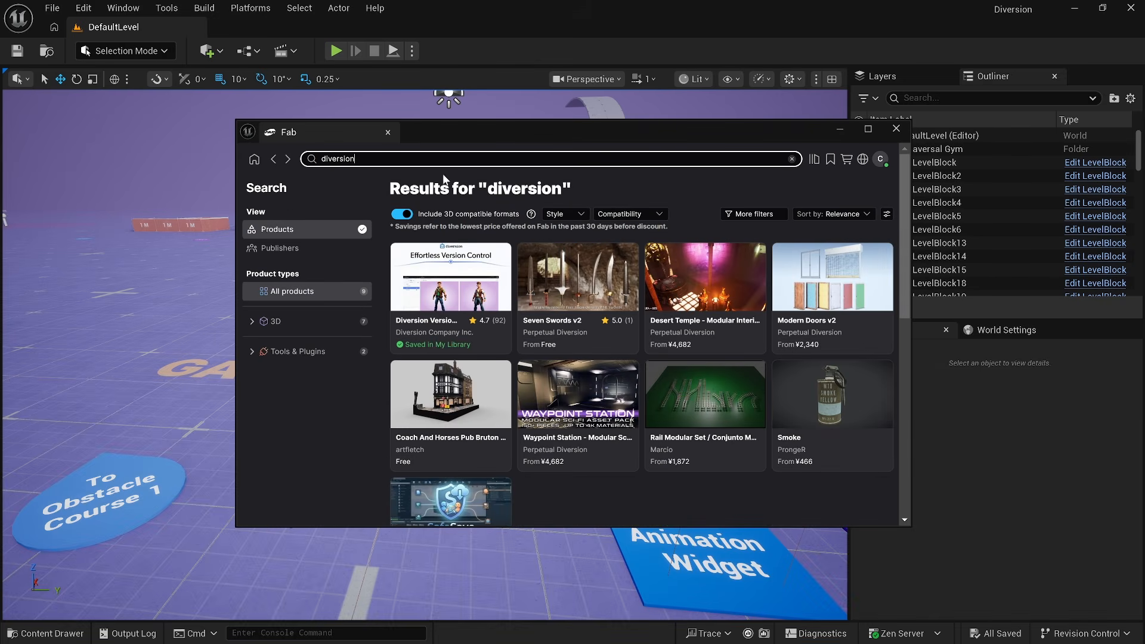
pyautogui.click(434, 328)
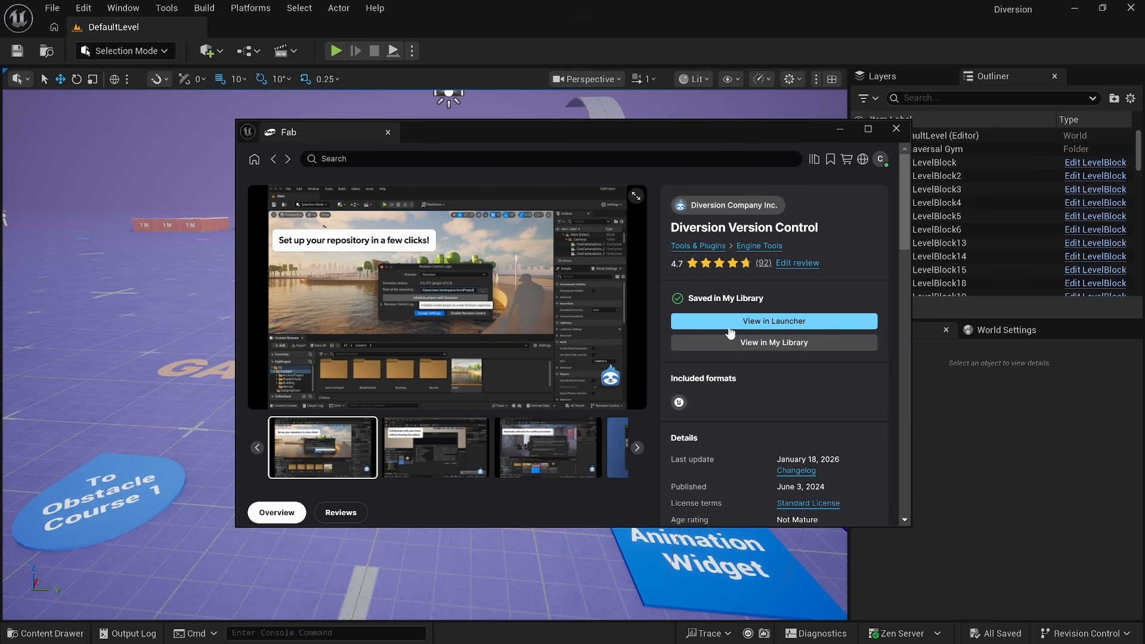
# Step: Switch to the Epic Games Launcher and install the Diversion Version Control plugin for engine version 5.7
pyautogui.click(776, 322)
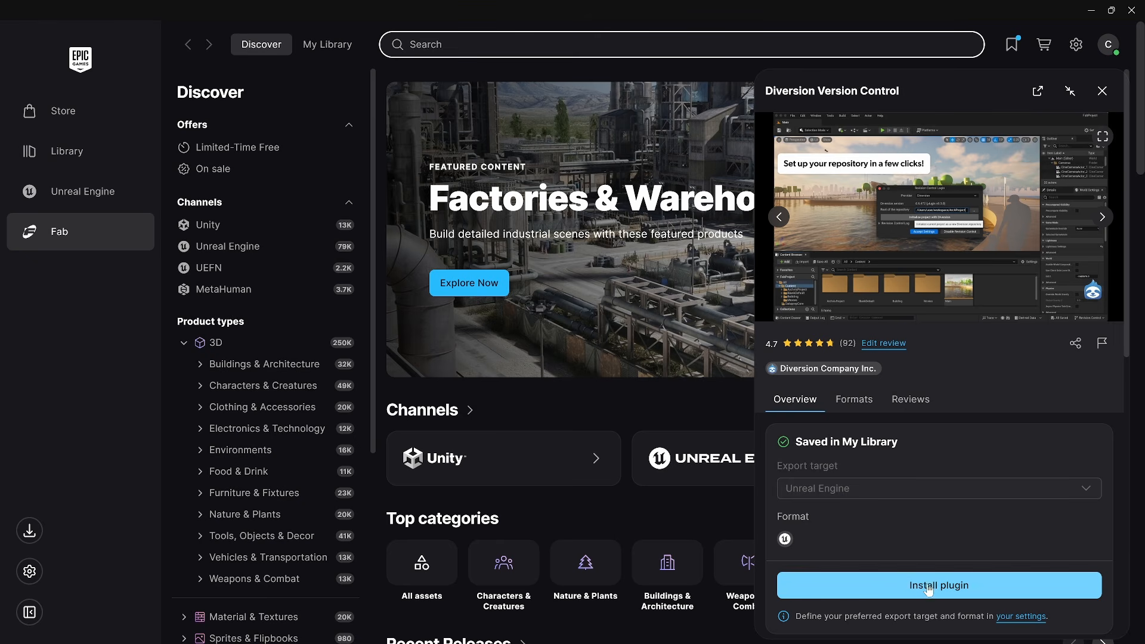
pyautogui.click(971, 595)
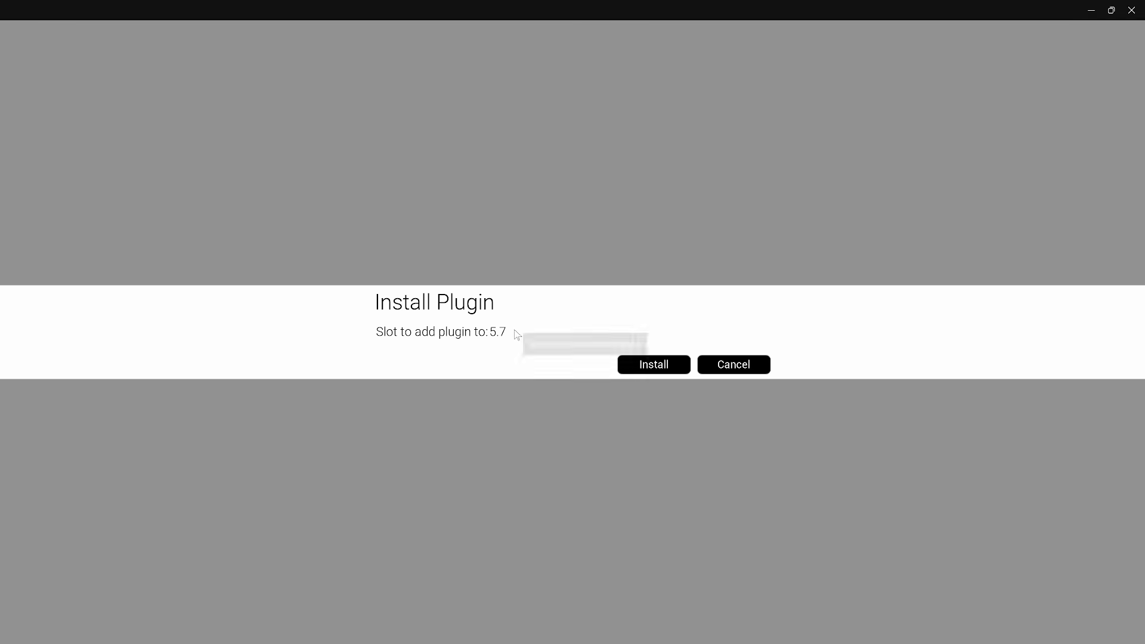
pyautogui.click(653, 366)
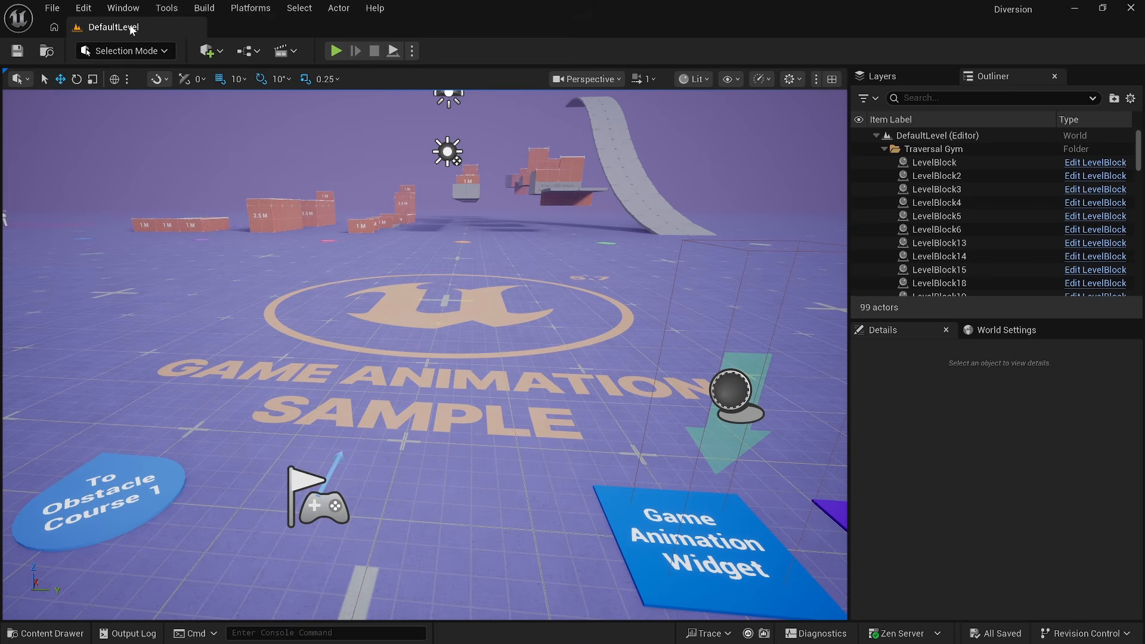
# Step: Back in the Unreal editor, find the plugin with "diversion", enable Diversion Version Control, and restart the editor
pyautogui.click(82, 8)
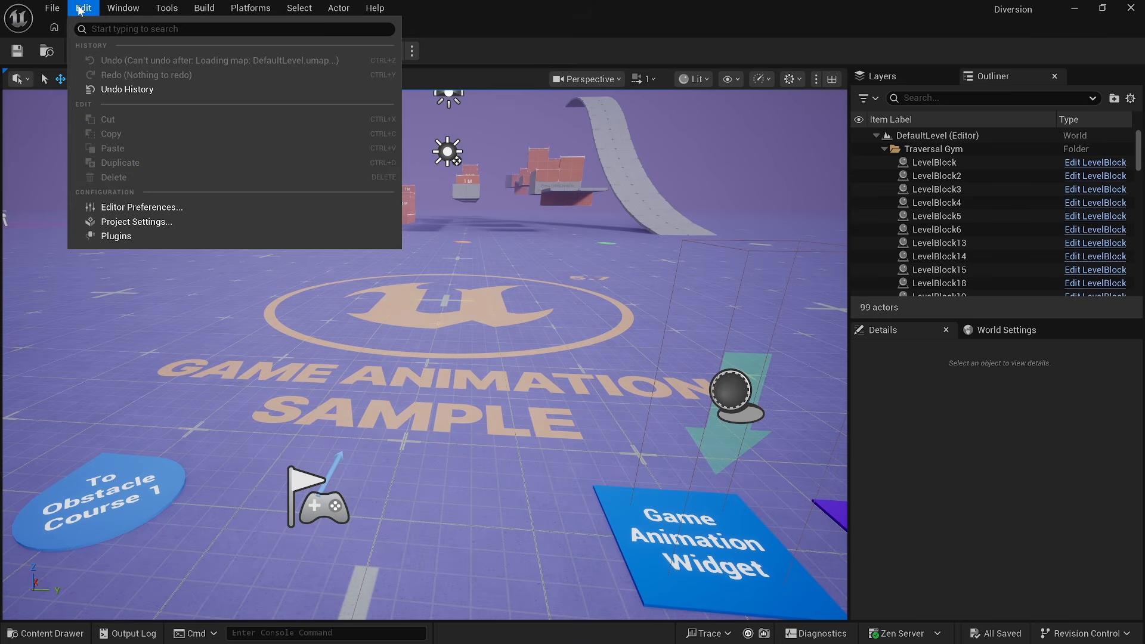
pyautogui.click(139, 237)
pyautogui.write('d')
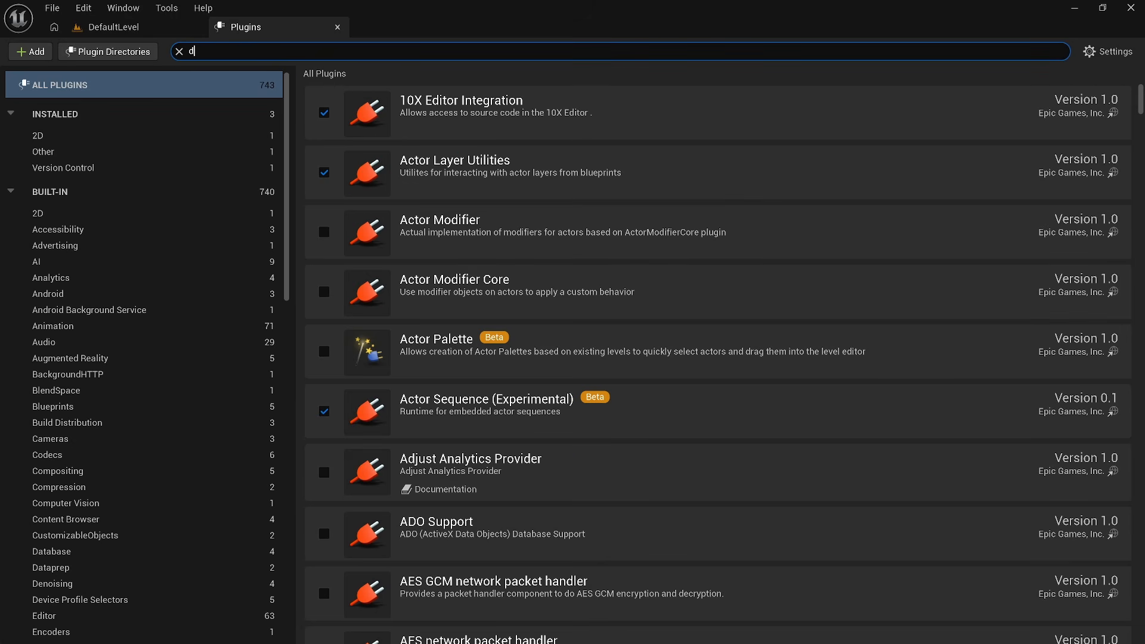
pyautogui.write('vversion')
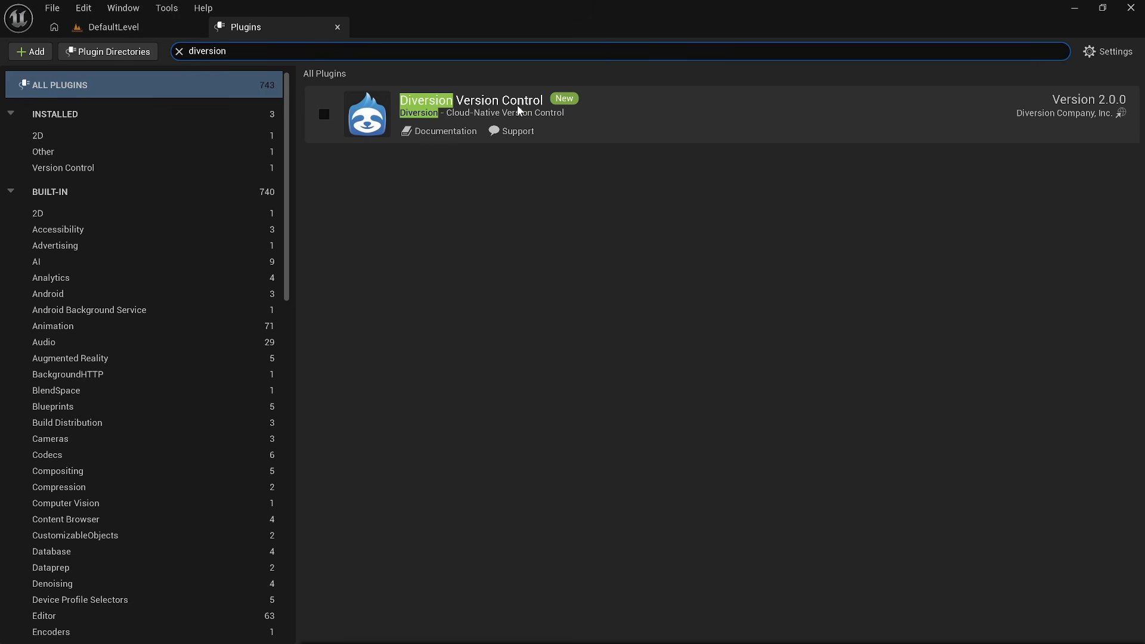
pyautogui.click(326, 112)
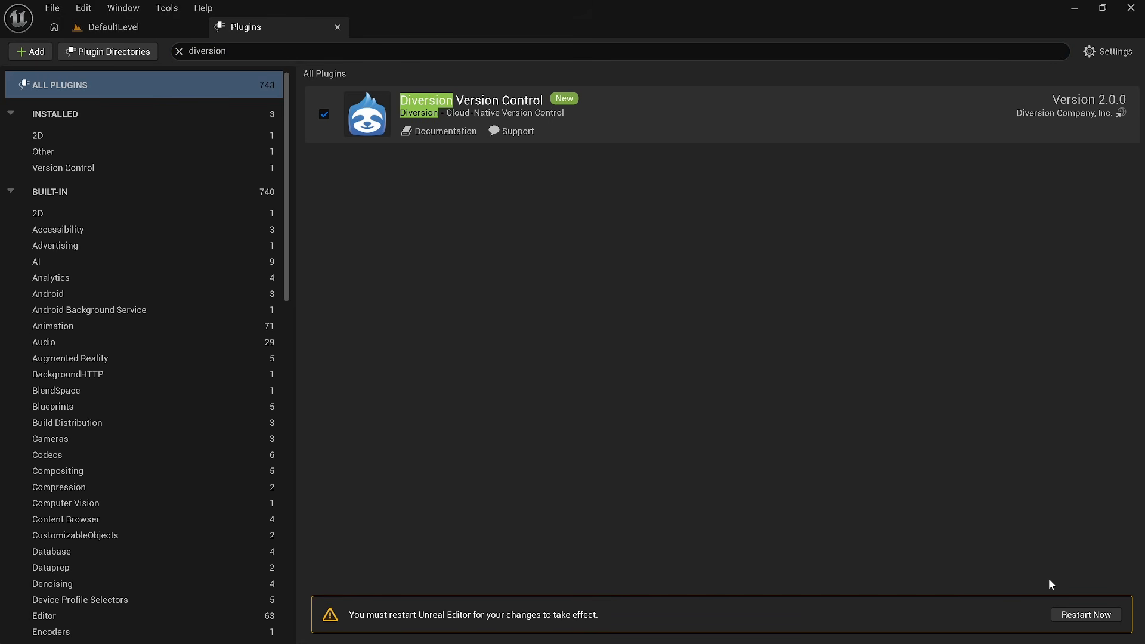
pyautogui.click(1086, 615)
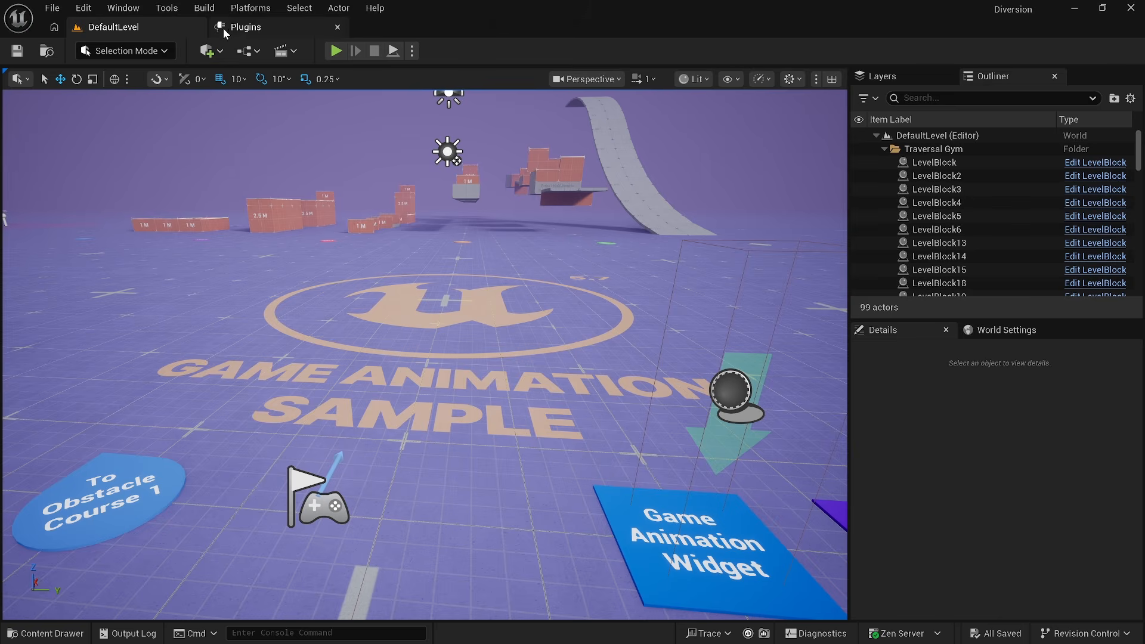
# Step: Filter the plugin list by "div" to check whether Diversion Version Control is enabled, and close the plugin list
pyautogui.click(225, 31)
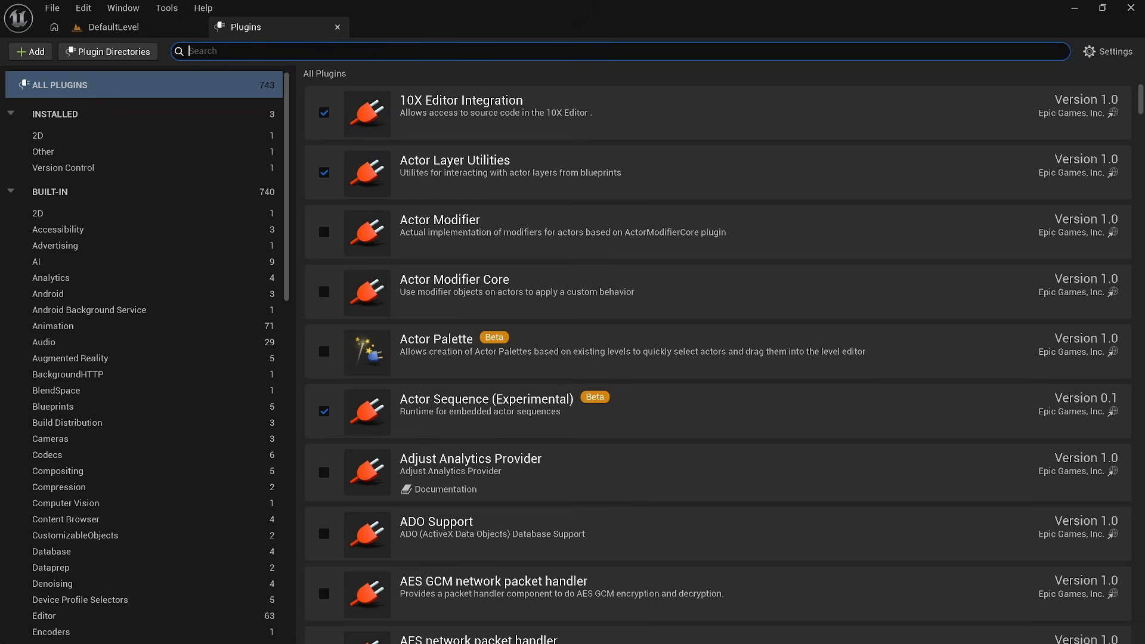
pyautogui.write('div')
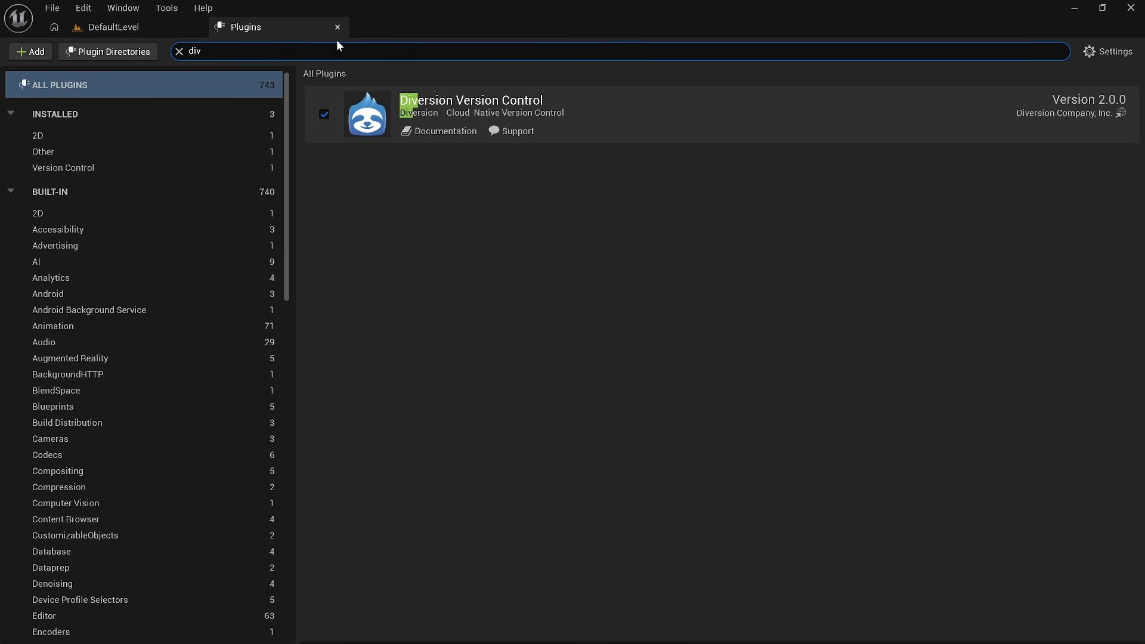
pyautogui.click(338, 28)
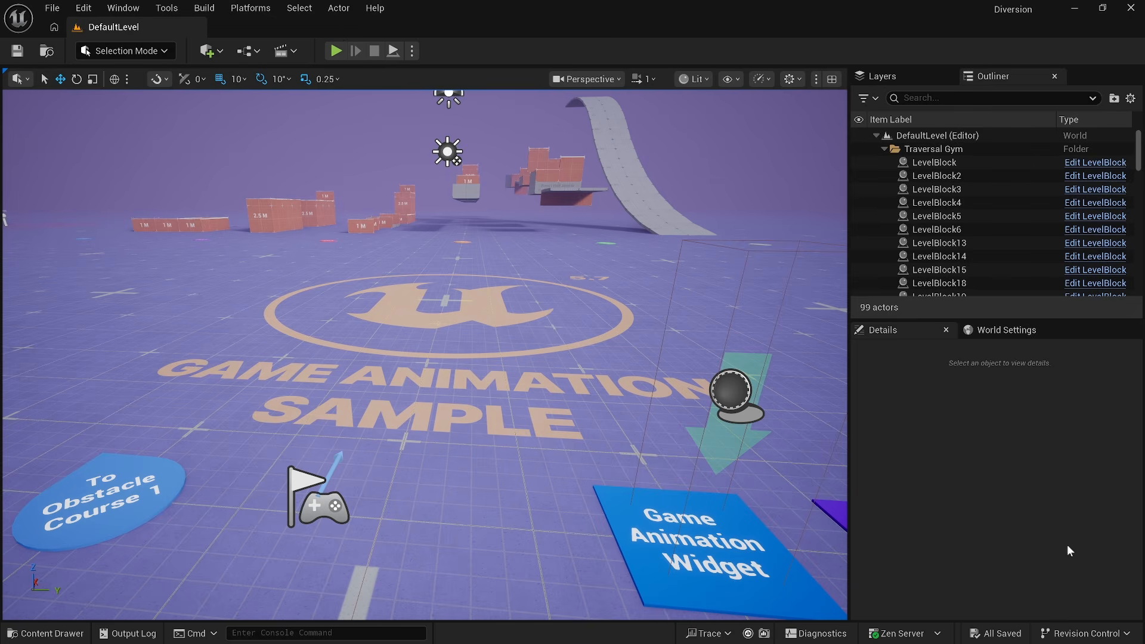
# Step: Connect the project to revision control with Diversion as the provider and accept the repository settings
pyautogui.click(1083, 638)
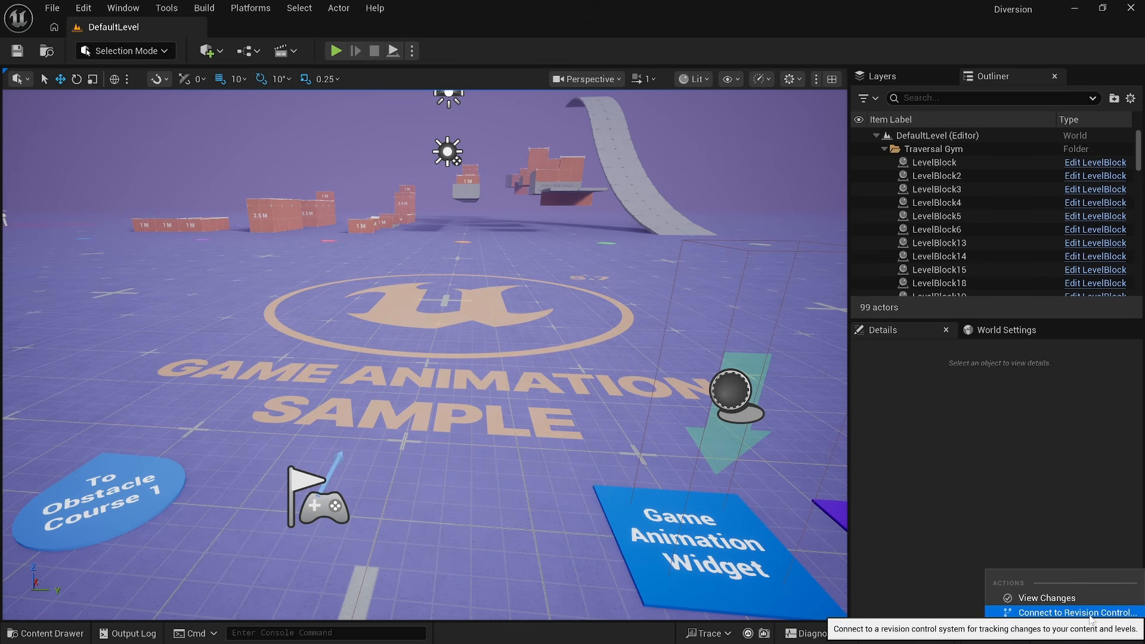
pyautogui.click(1091, 614)
pyautogui.click(578, 290)
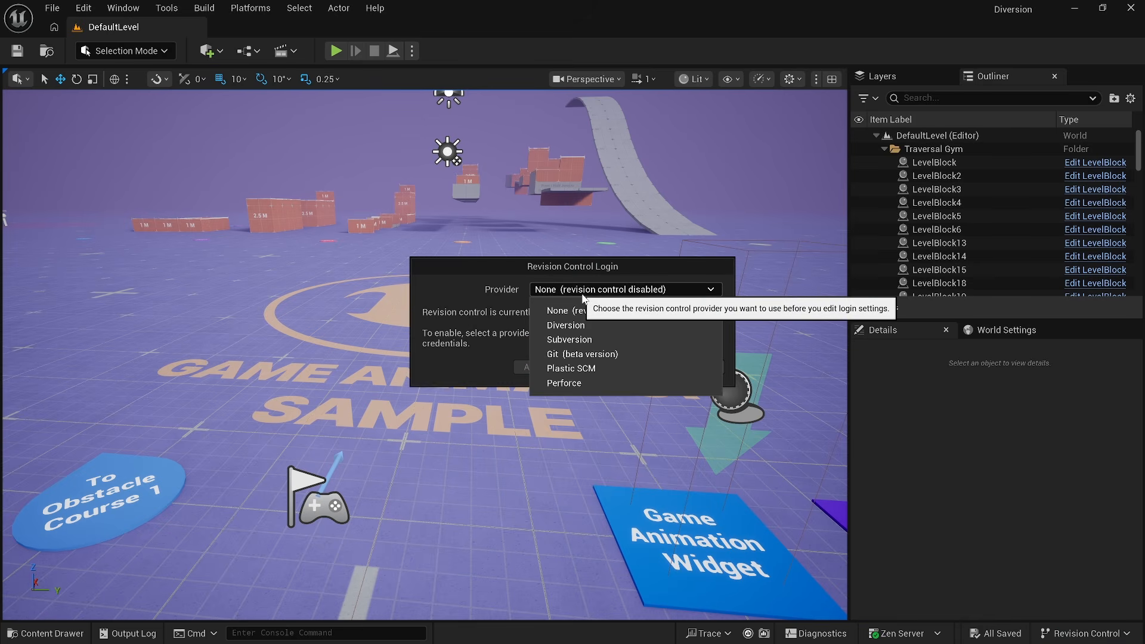
pyautogui.click(589, 327)
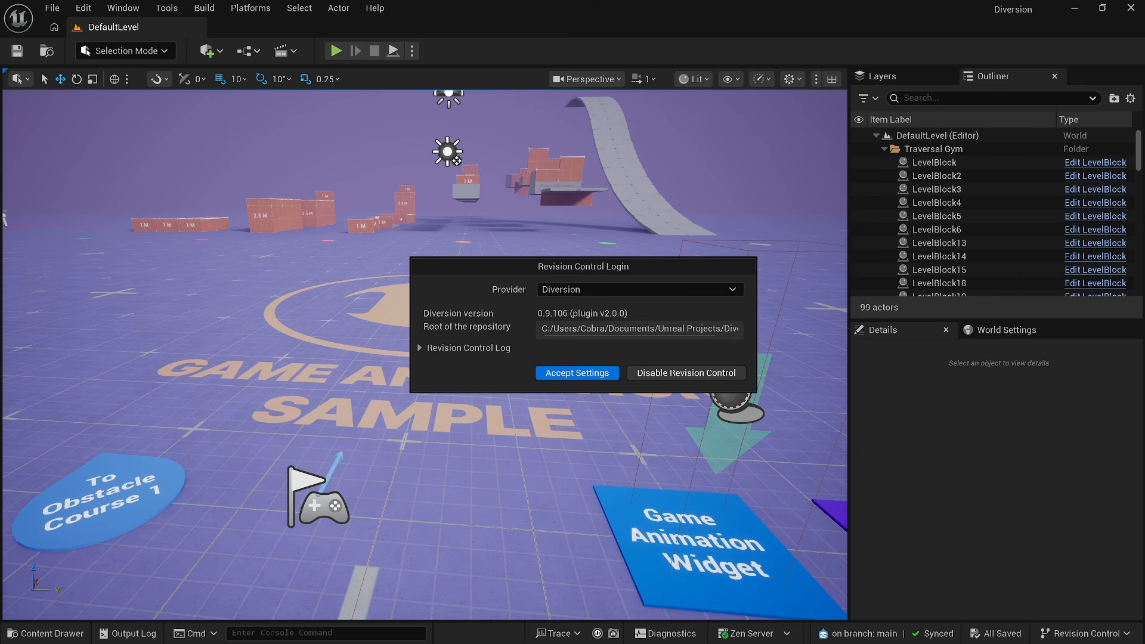
pyautogui.click(578, 374)
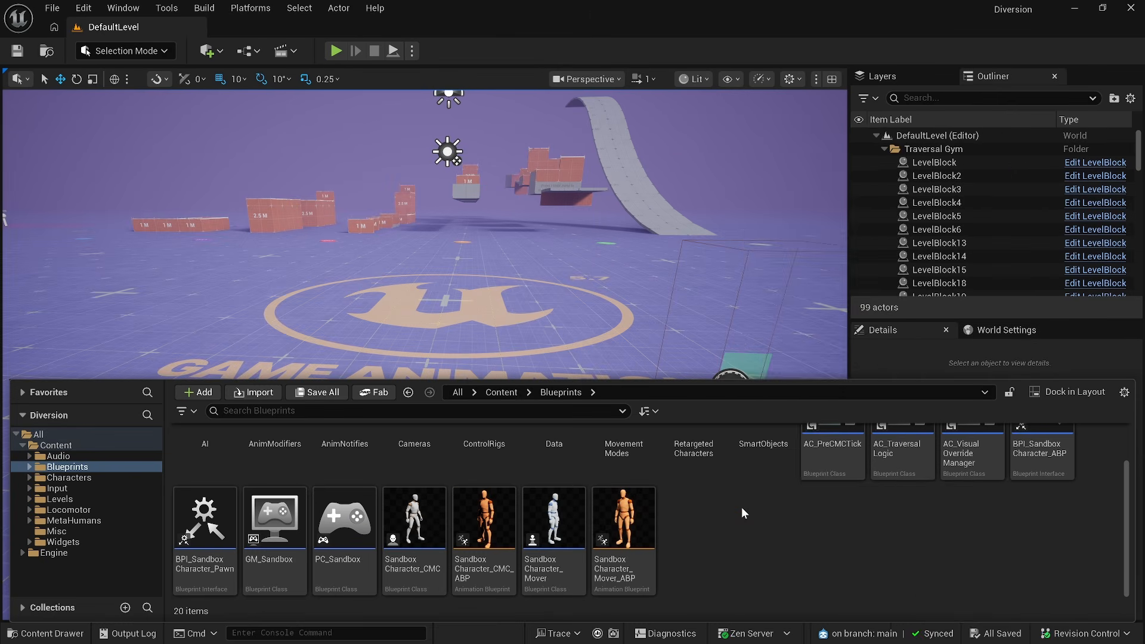
# Step: Create an Actor-based Blueprint class in the Blueprints folder and name it BP_Launcher
pyautogui.rightClick(742, 507)
pyautogui.click(794, 298)
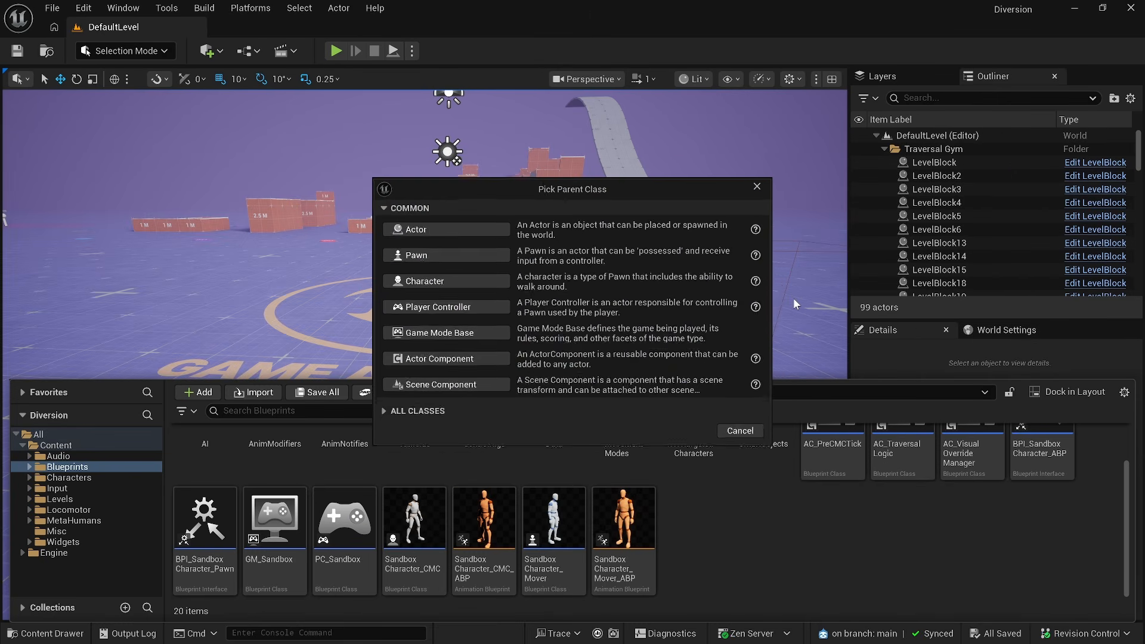
pyautogui.click(447, 230)
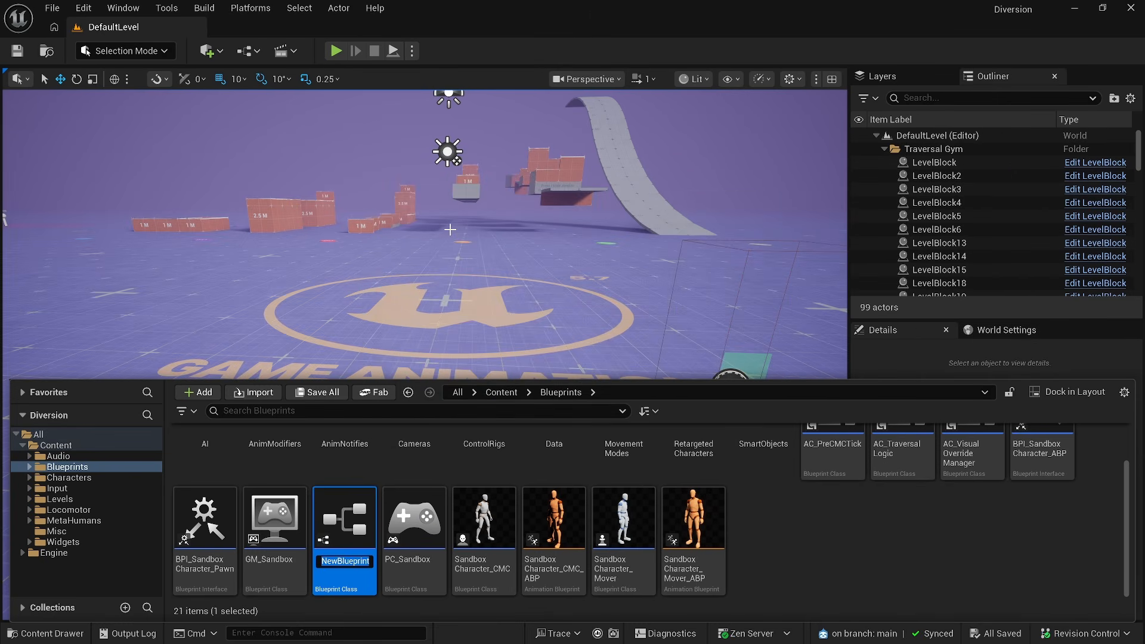
pyautogui.write('BP_Launcher')
pyautogui.press('Return')
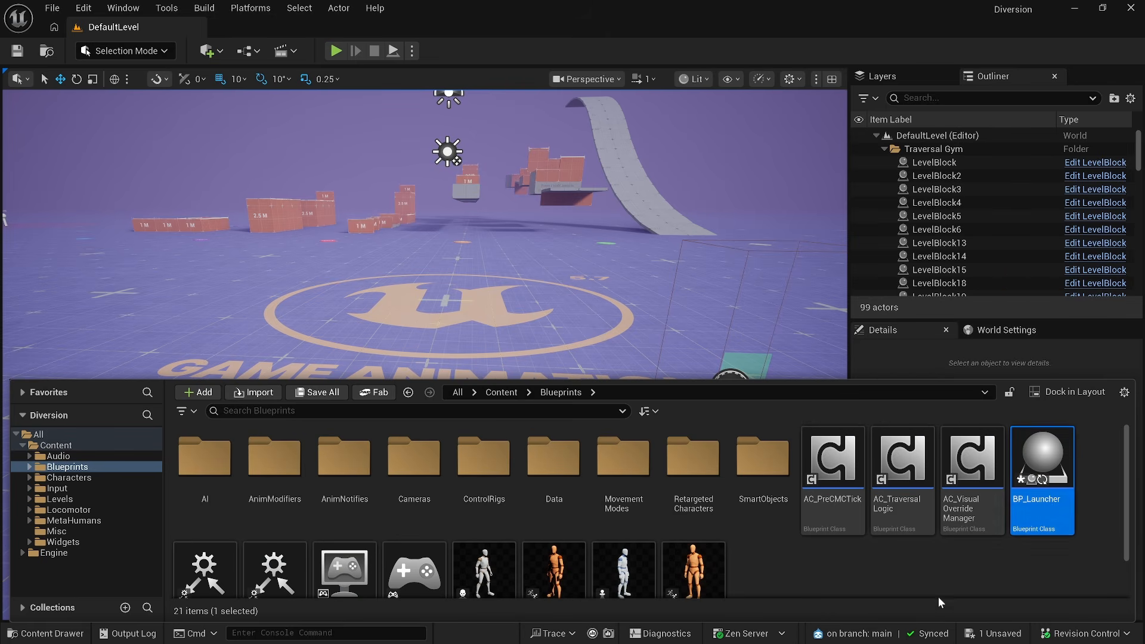
# Step: Open the BP_Launcher blueprint and examine the overlap and Launch Character nodes in its event graph
pyautogui.doubleClick(1043, 513)
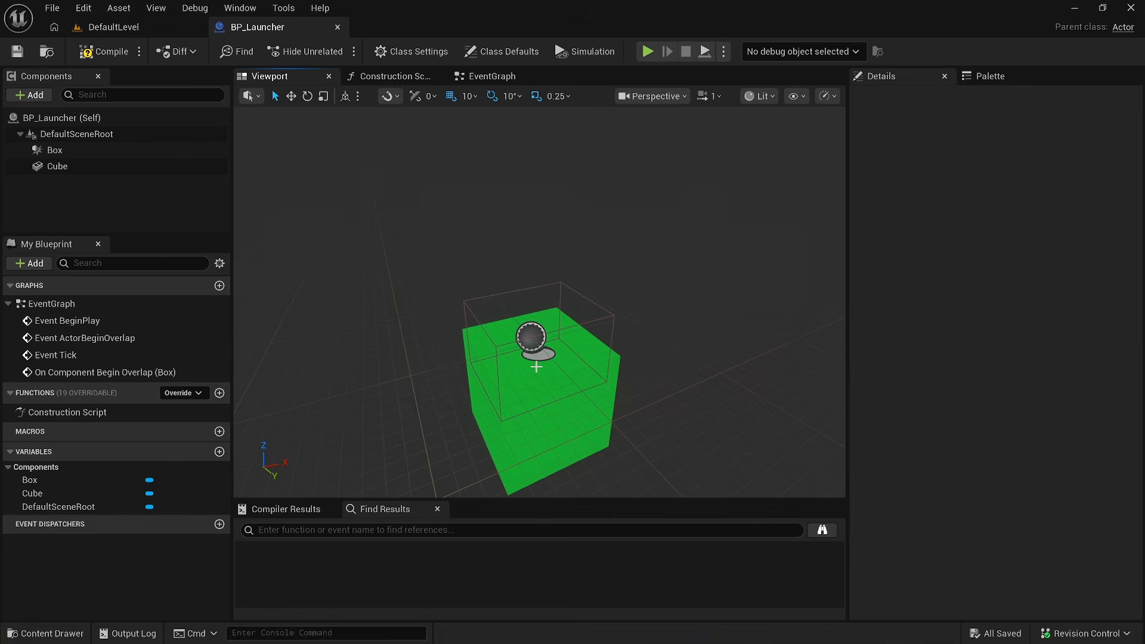
pyautogui.click(489, 77)
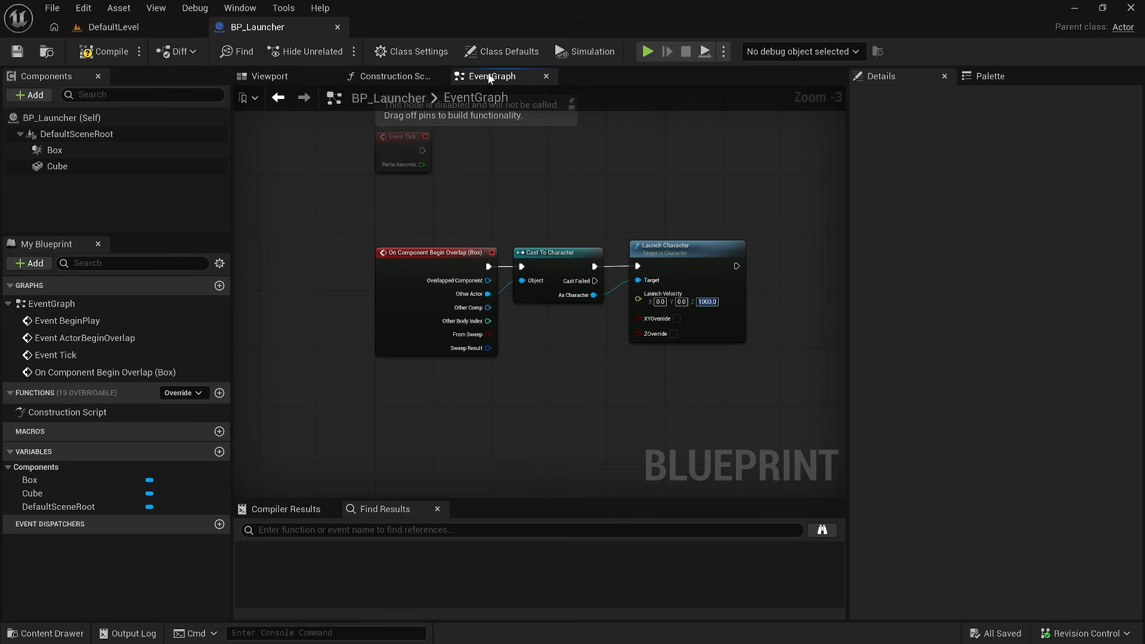
pyautogui.moveTo(431, 201); pyautogui.dragTo(676, 368)
pyautogui.click(676, 367)
# Step: Return to DefaultLevel and place a BP_Launcher actor on the floor logo at location -250, 0, 10
pyautogui.click(114, 27)
pyautogui.hotkey('ctrl', 'space')
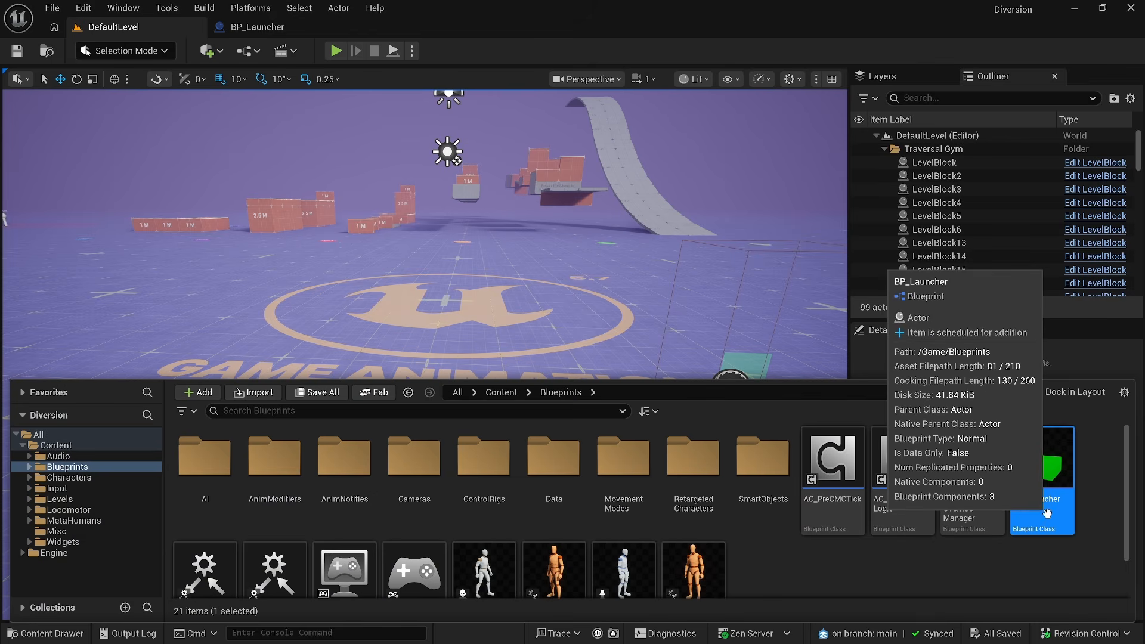
pyautogui.moveTo(1046, 513); pyautogui.dragTo(435, 311)
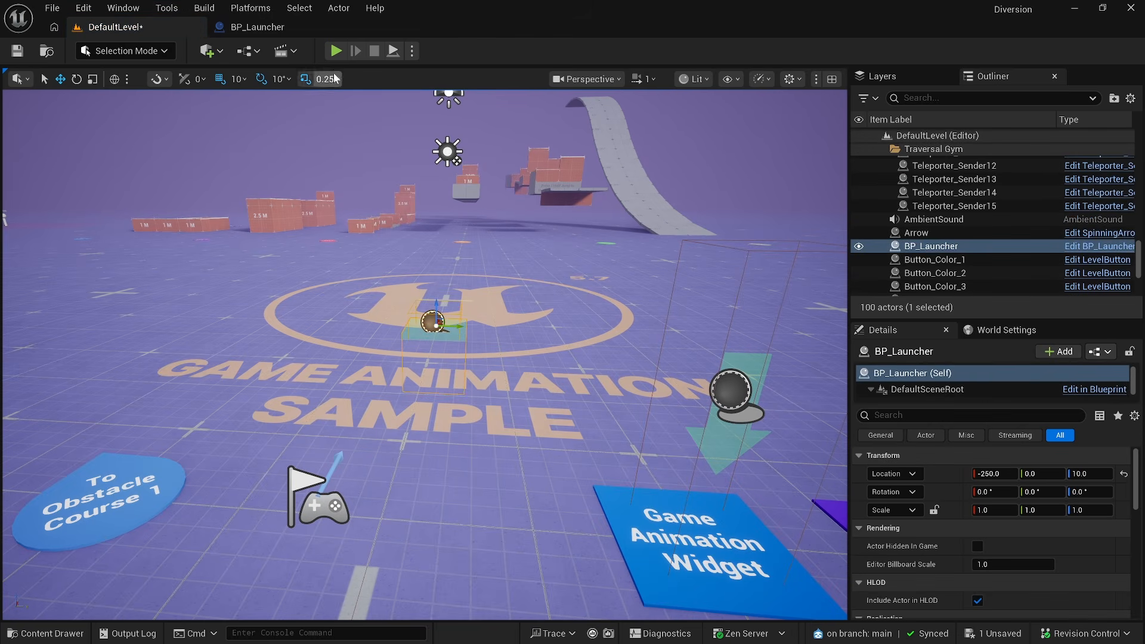
# Step: Play the level and run the character onto the launcher to test it, and stop playing
pyautogui.click(335, 51)
pyautogui.press('w')
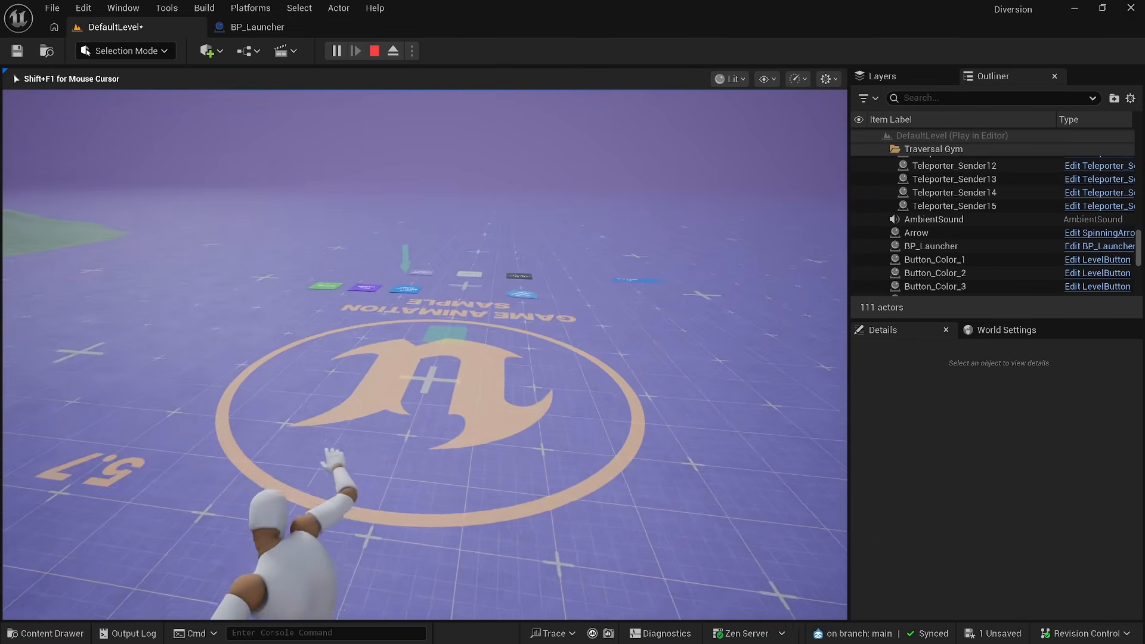
pyautogui.press('w')
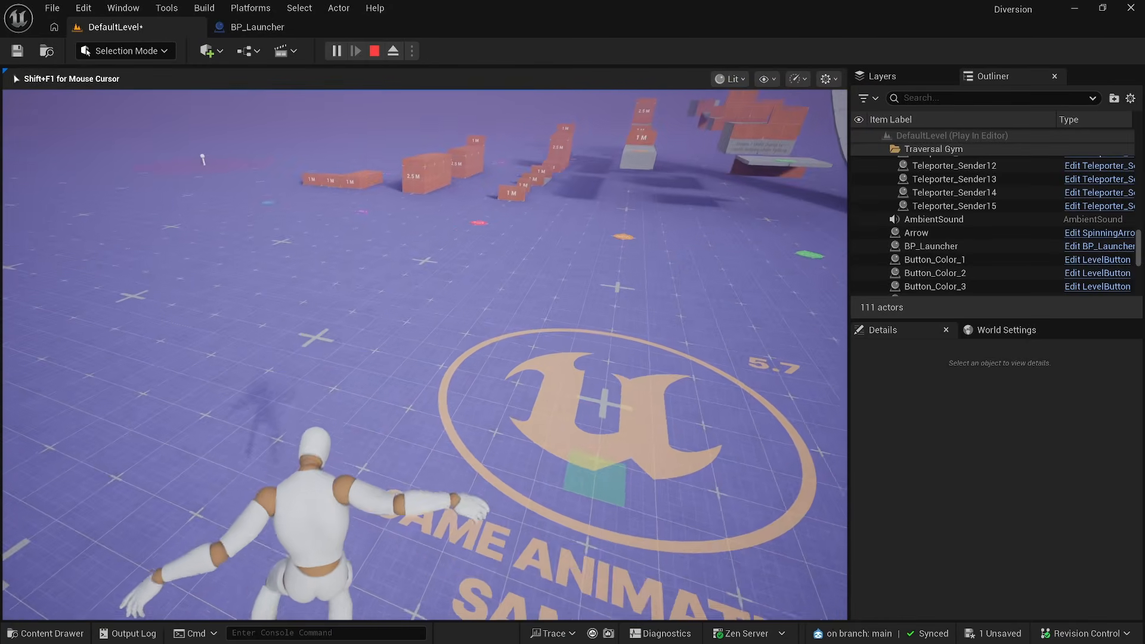
pyautogui.press('Escape')
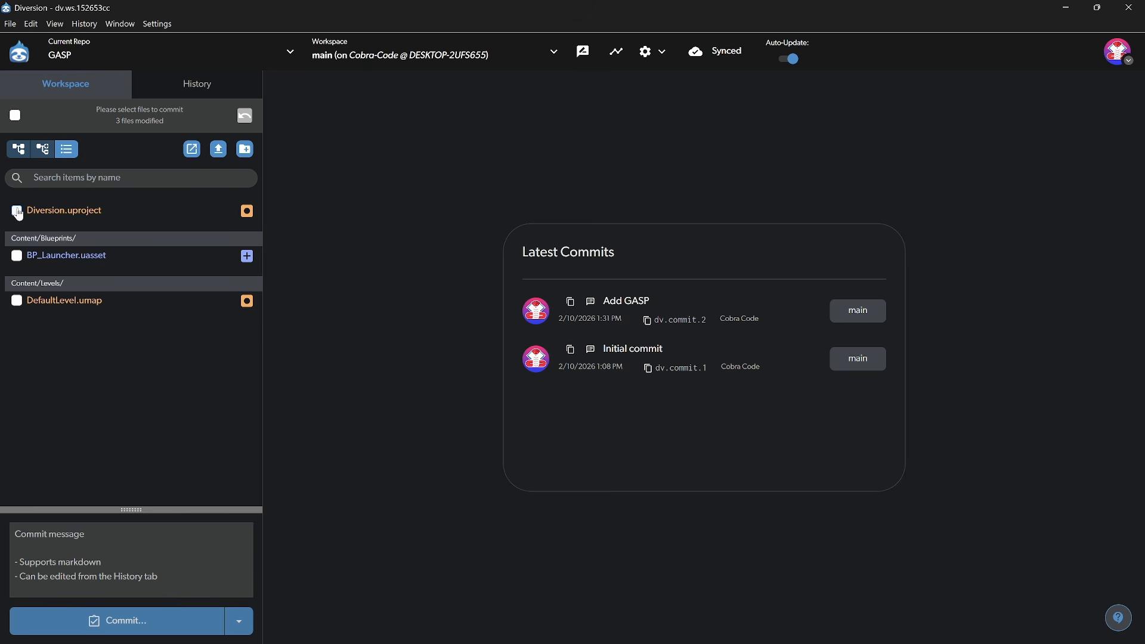
# Step: Back in the Unreal editor, commit BP_Launcher, DefaultLevel and Diversion.uproject with the description "Make BP_Launcher"
pyautogui.click(1066, 8)
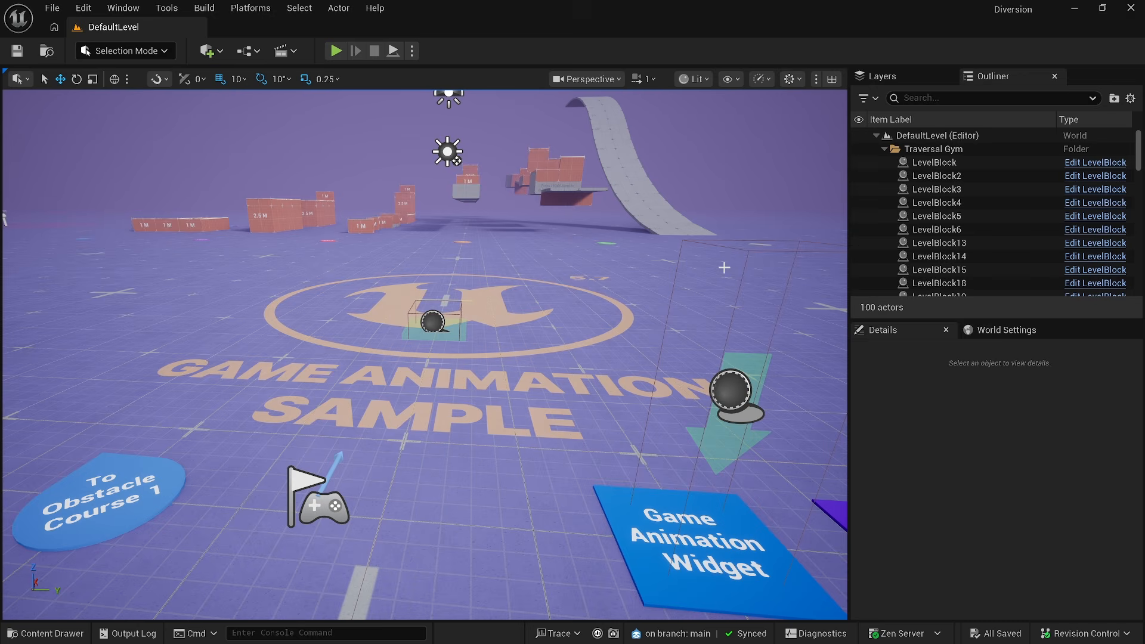
pyautogui.click(1113, 636)
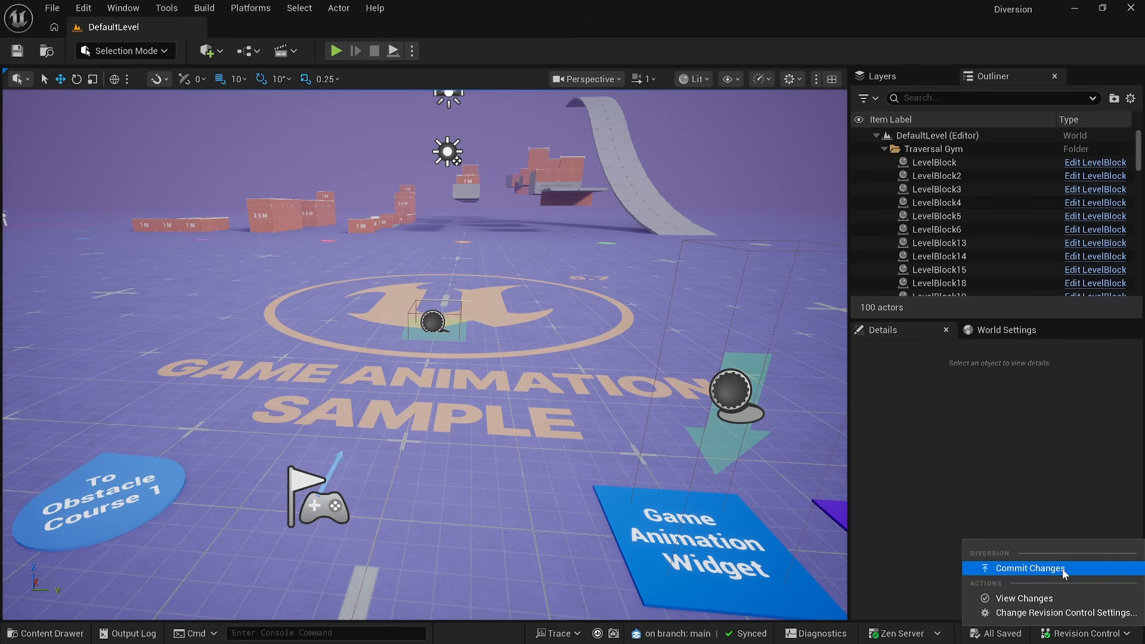
pyautogui.click(1038, 568)
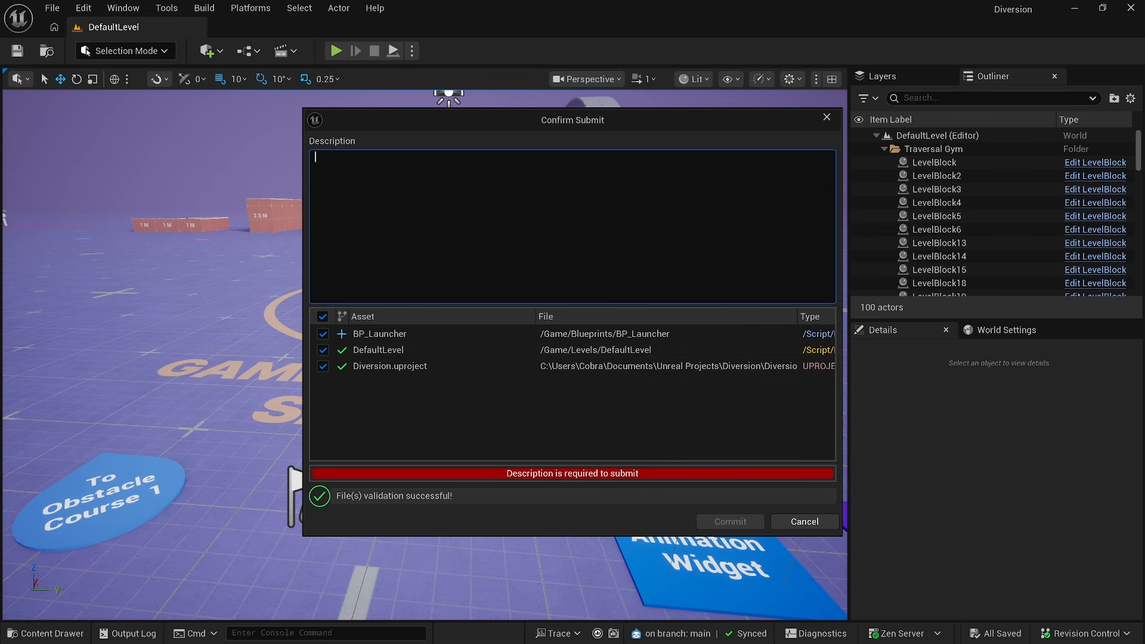
pyautogui.write('Make BP_L')
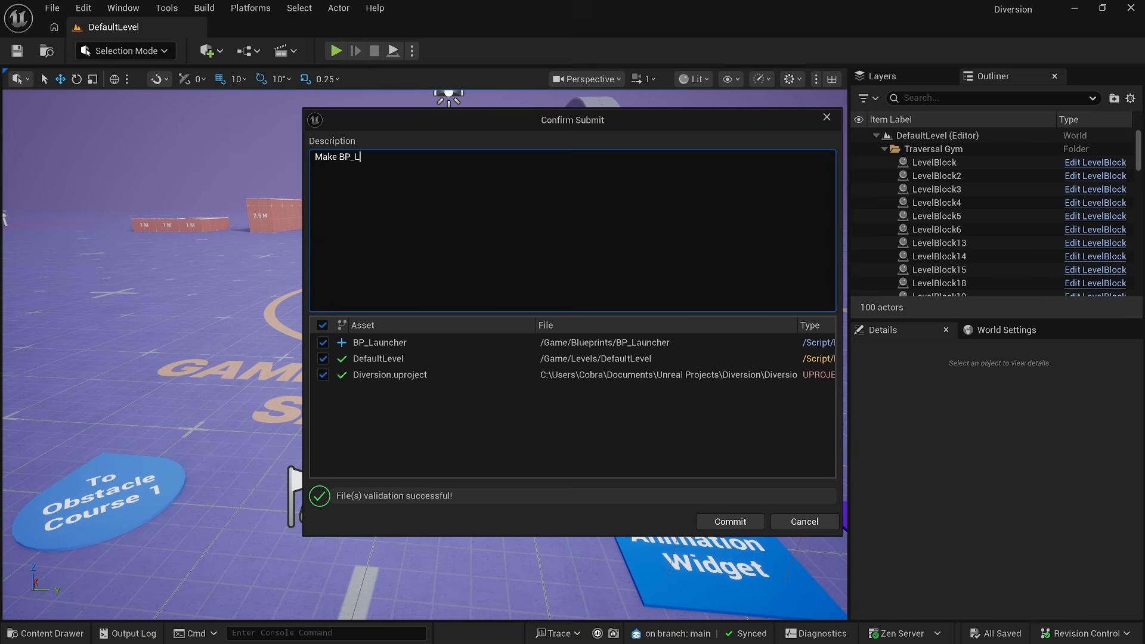
pyautogui.write('auncher')
pyautogui.click(708, 521)
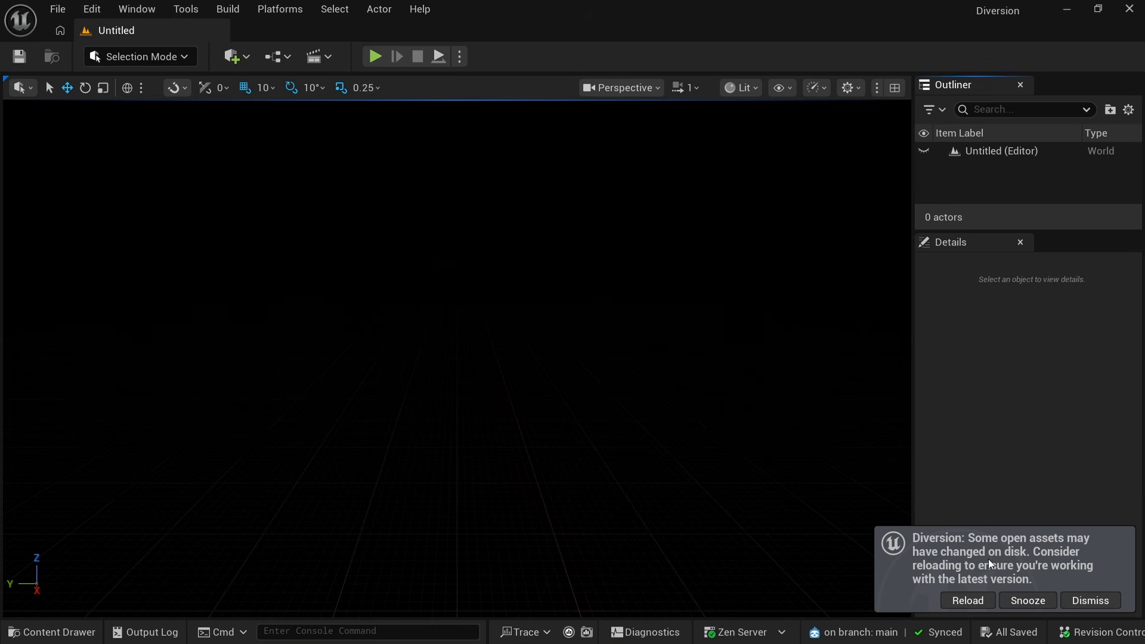
# Step: On the collaborator's editor, reload the assets changed on disk and open DefaultLevel from the Levels folder
pyautogui.click(967, 601)
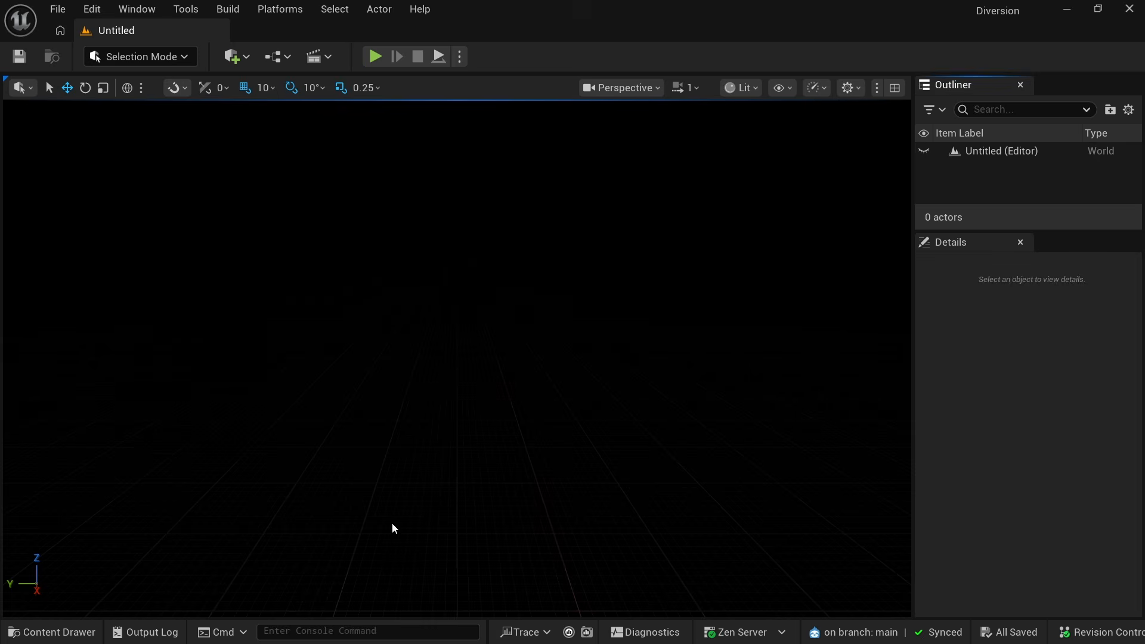
pyautogui.hotkey('ctrl', 'space')
pyautogui.doubleClick(519, 482)
pyautogui.doubleClick(311, 503)
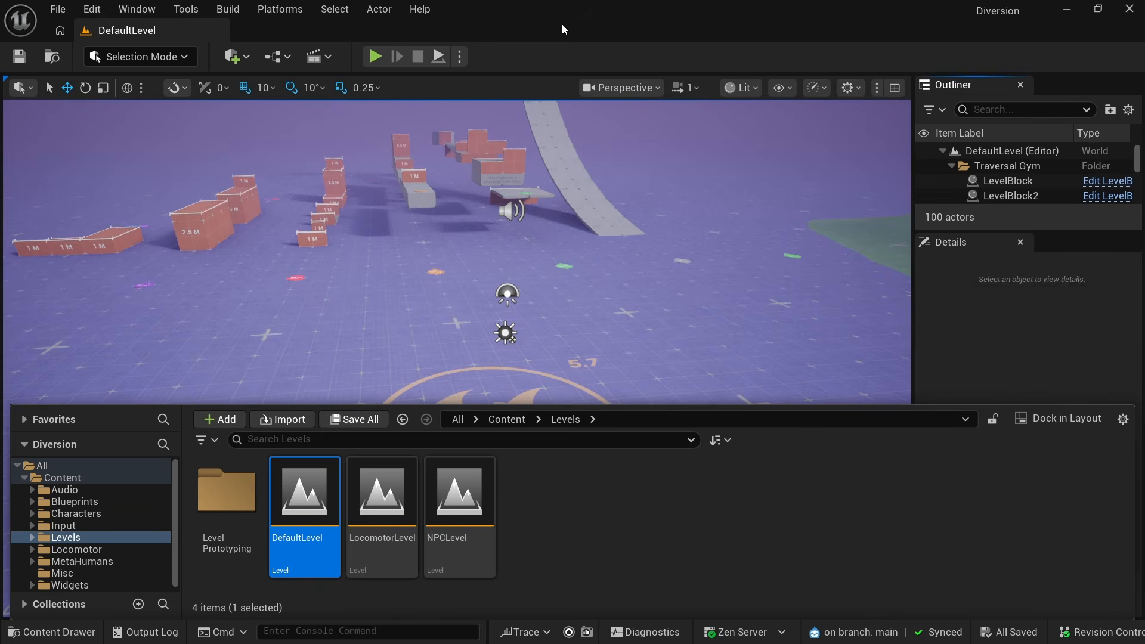
pyautogui.click(562, 25)
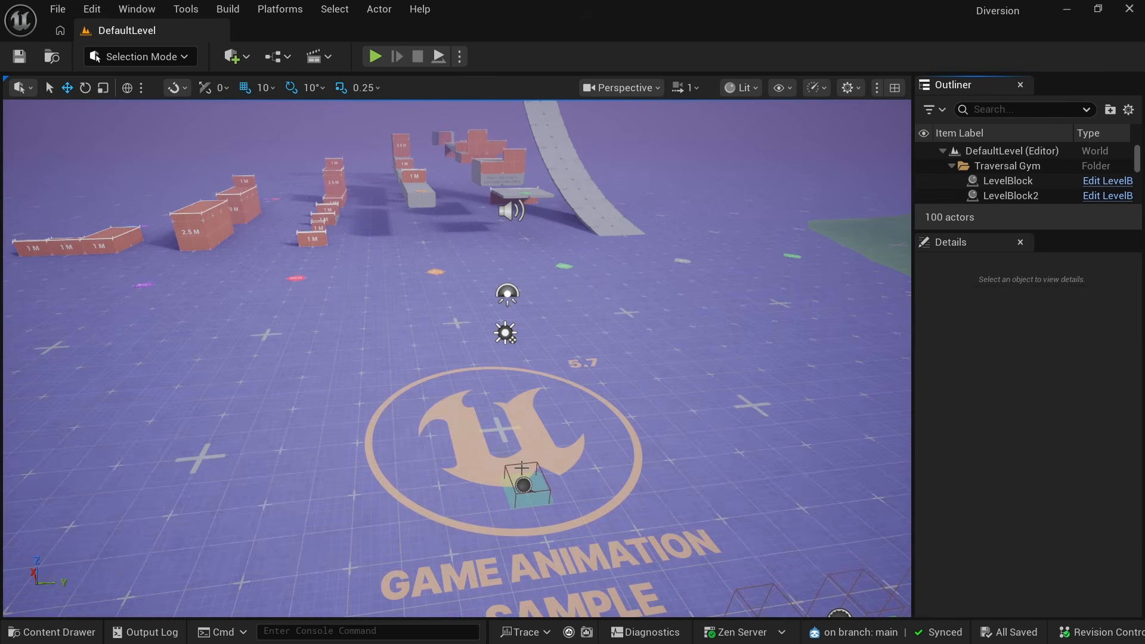
# Step: Examine the synced launcher in the level and locate the BP_Launcher asset in the Blueprints folder
pyautogui.press('w')
pyautogui.moveTo(522, 468); pyautogui.dragTo(567, 513)
pyautogui.hotkey('ctrl', 'space')
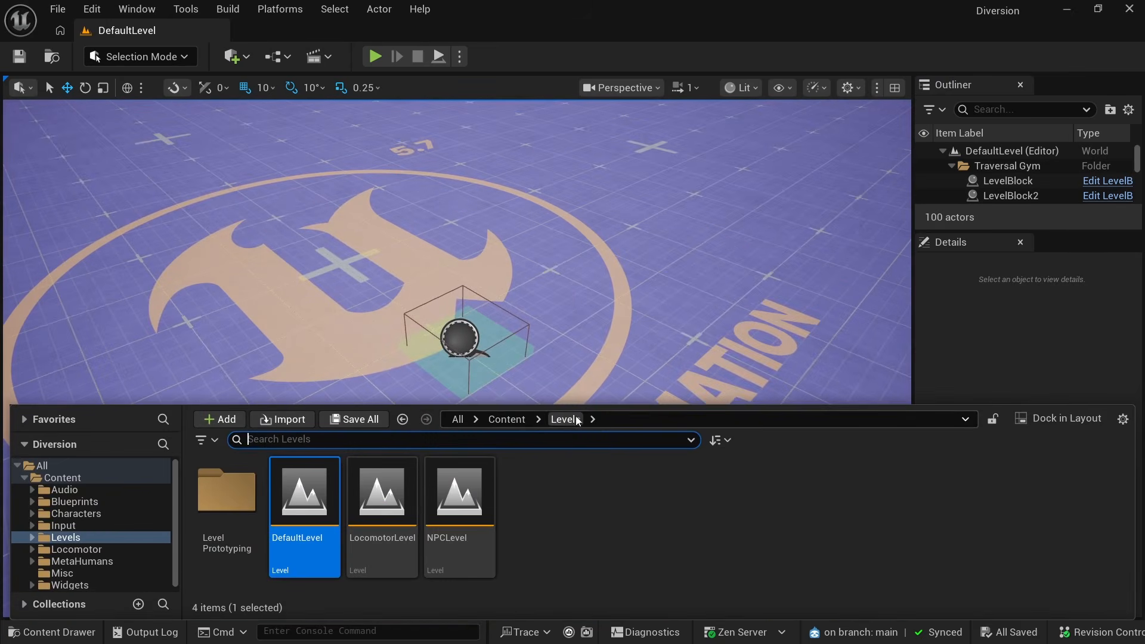
pyautogui.click(495, 420)
pyautogui.doubleClick(305, 490)
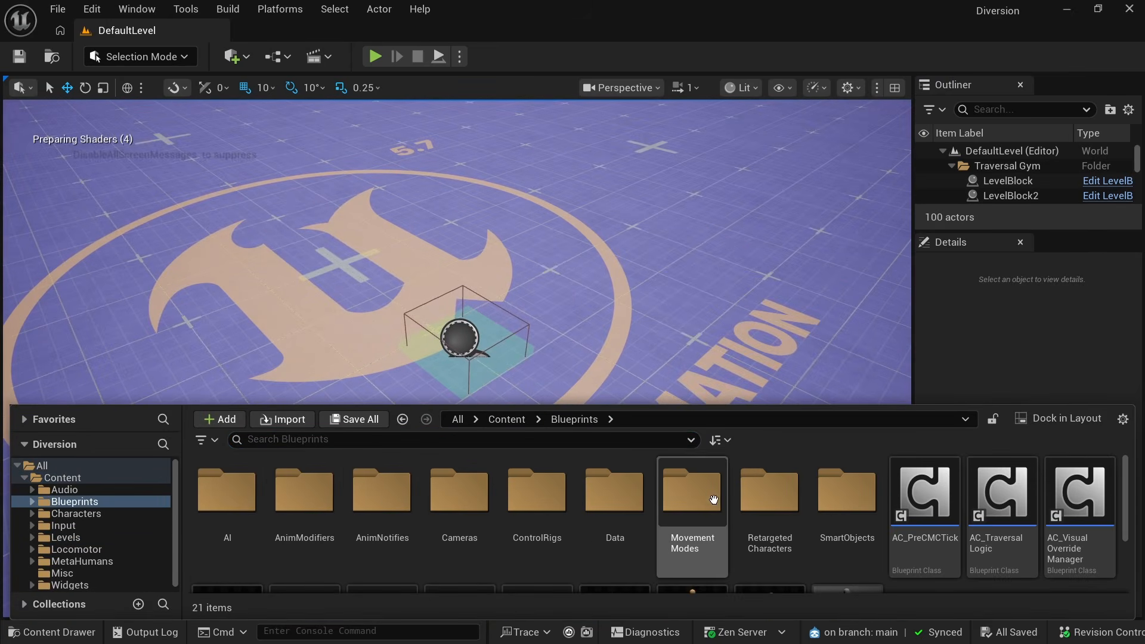
pyautogui.scroll(-2, 714, 500)
pyautogui.click(233, 563)
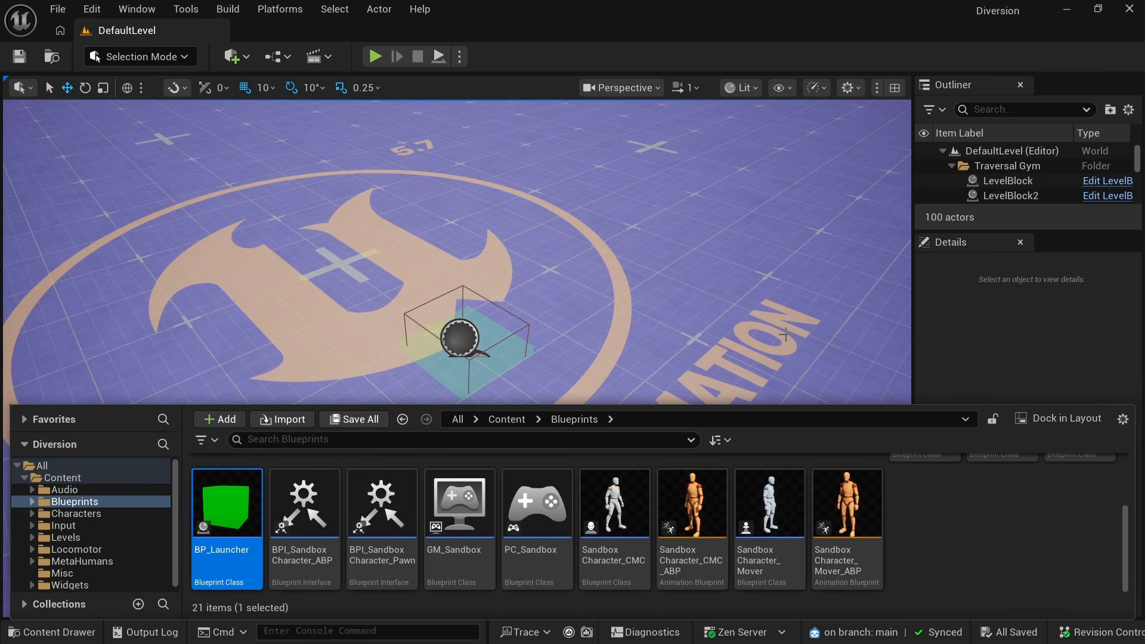
pyautogui.click(585, 33)
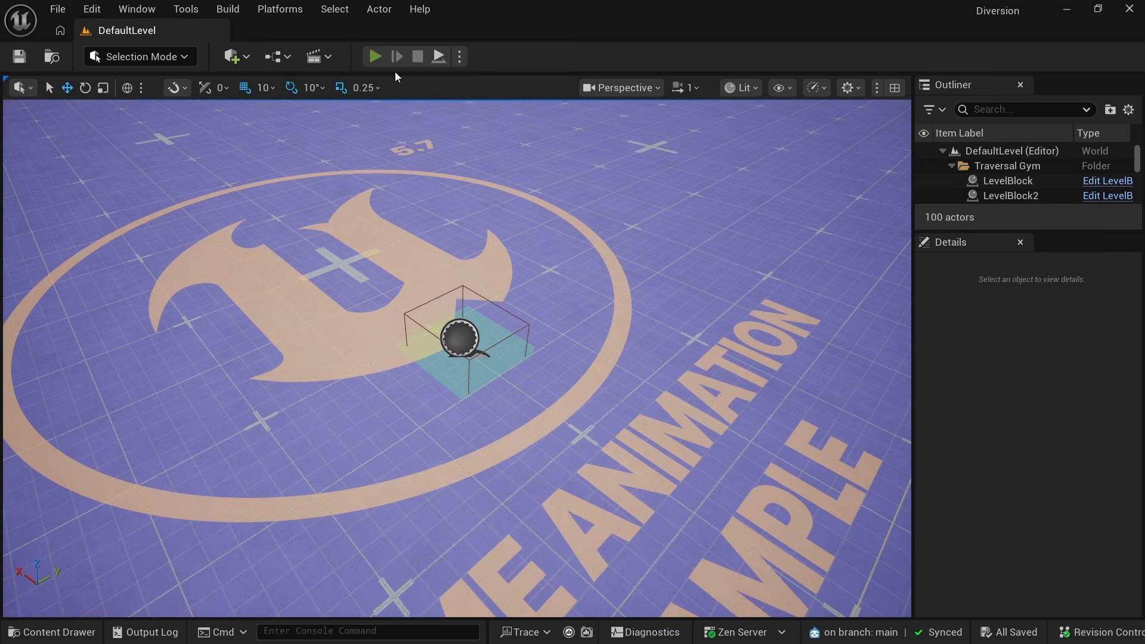
# Step: Play the level to test the synced launcher, and open the workspace list in the Diversion app
pyautogui.click(375, 56)
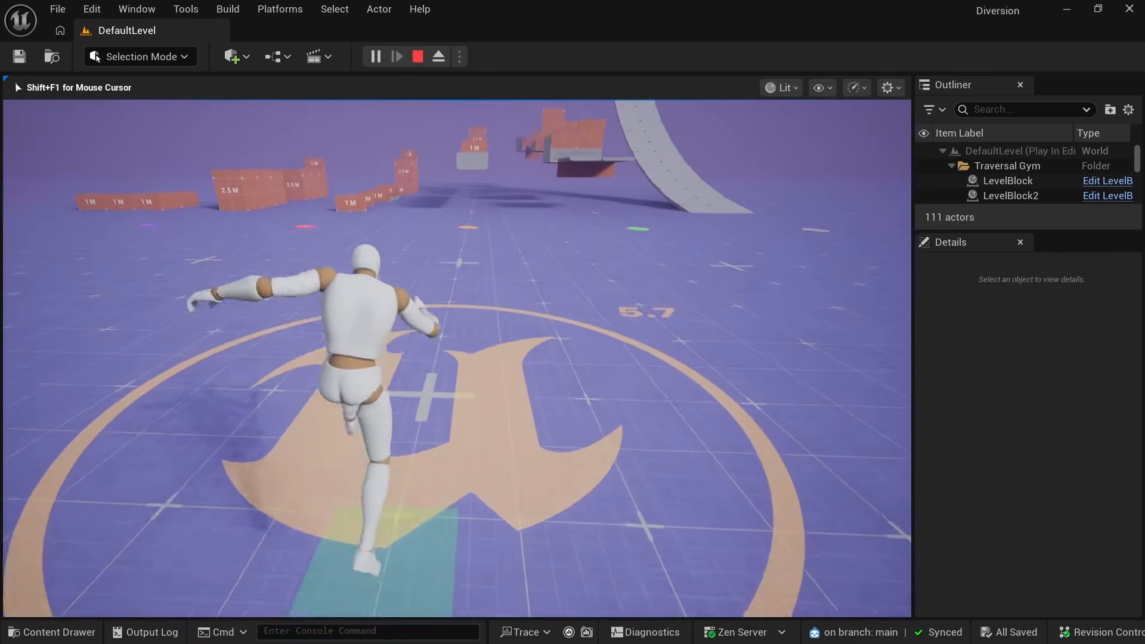
pyautogui.press('w')
pyautogui.press('space')
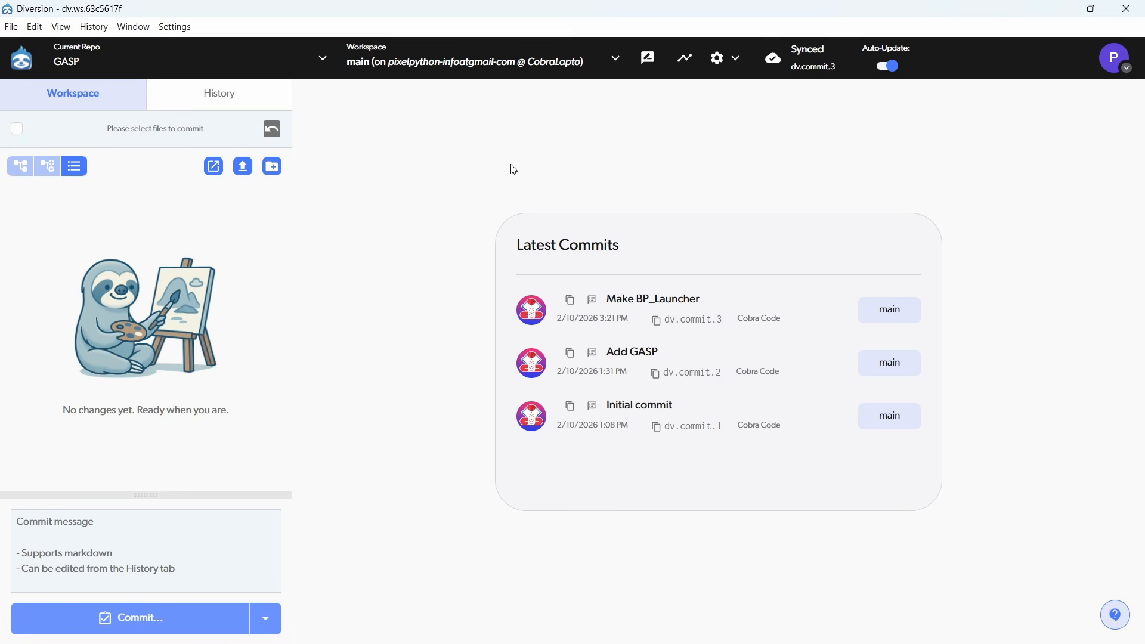
pyautogui.click(615, 57)
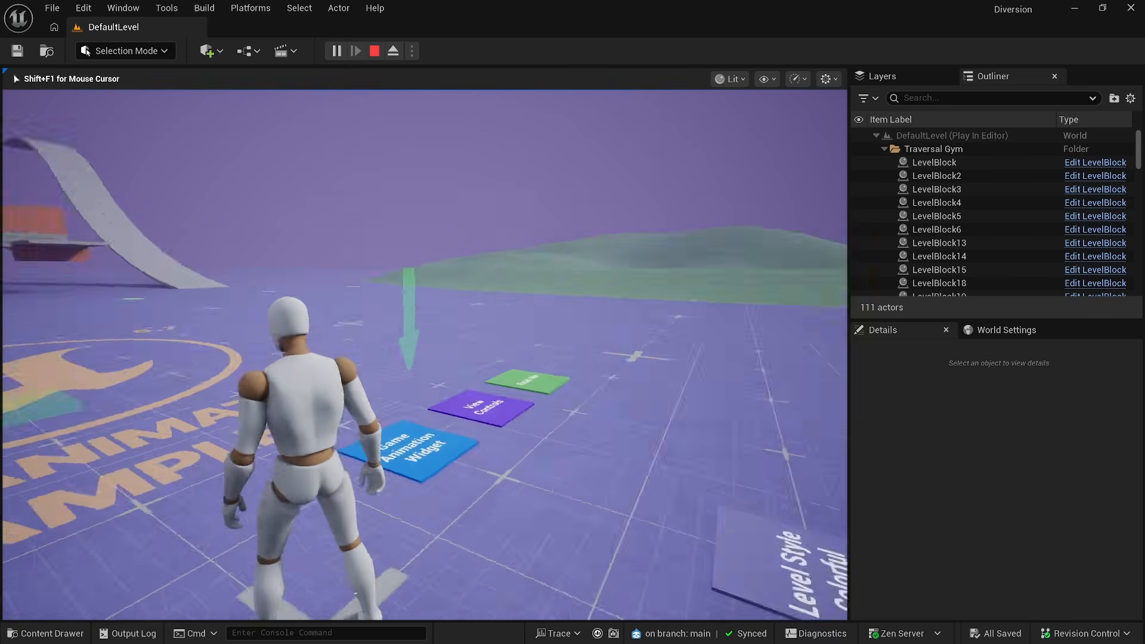
# Step: Back in the Unreal editor, finish the play session and inspect the sandbox character blueprints in the Blueprints folder
pyautogui.press('w')
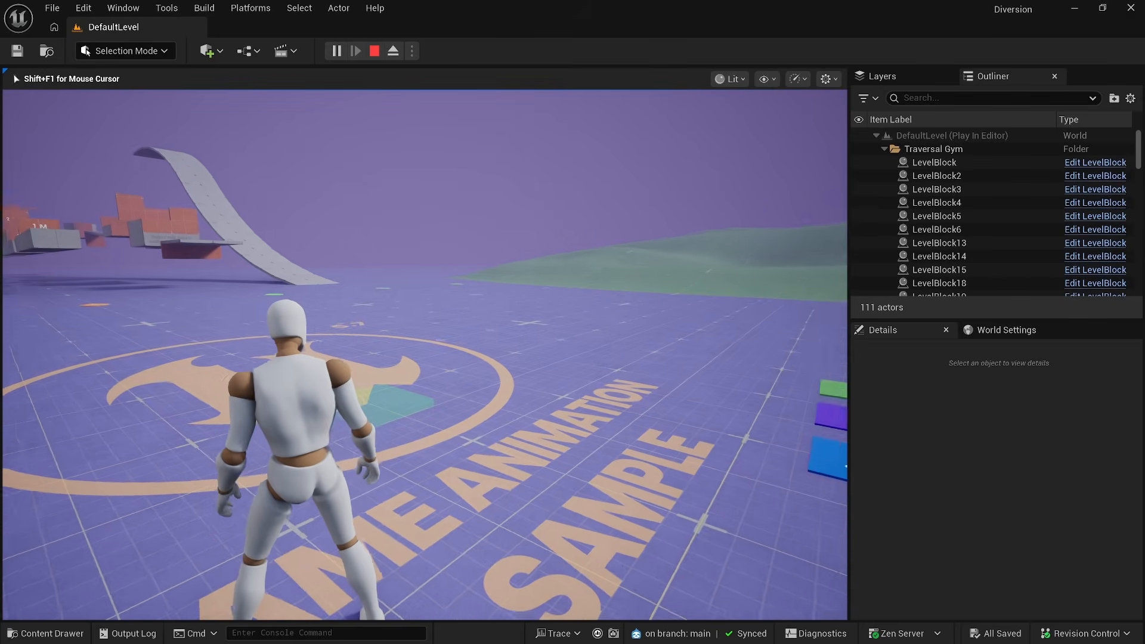
pyautogui.press('Escape')
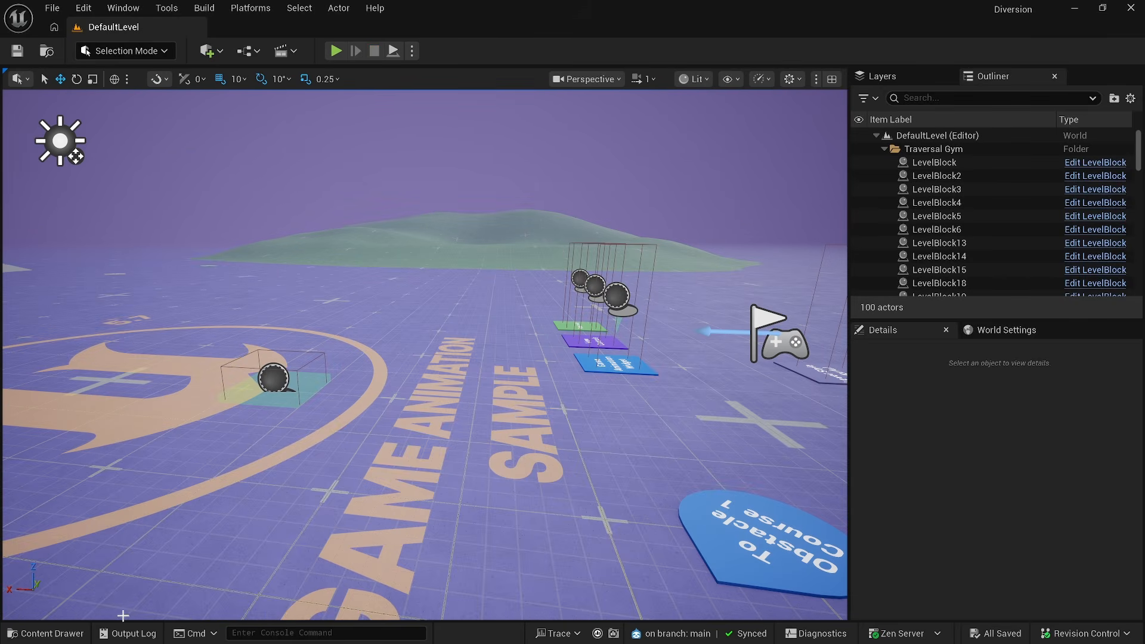
pyautogui.click(67, 633)
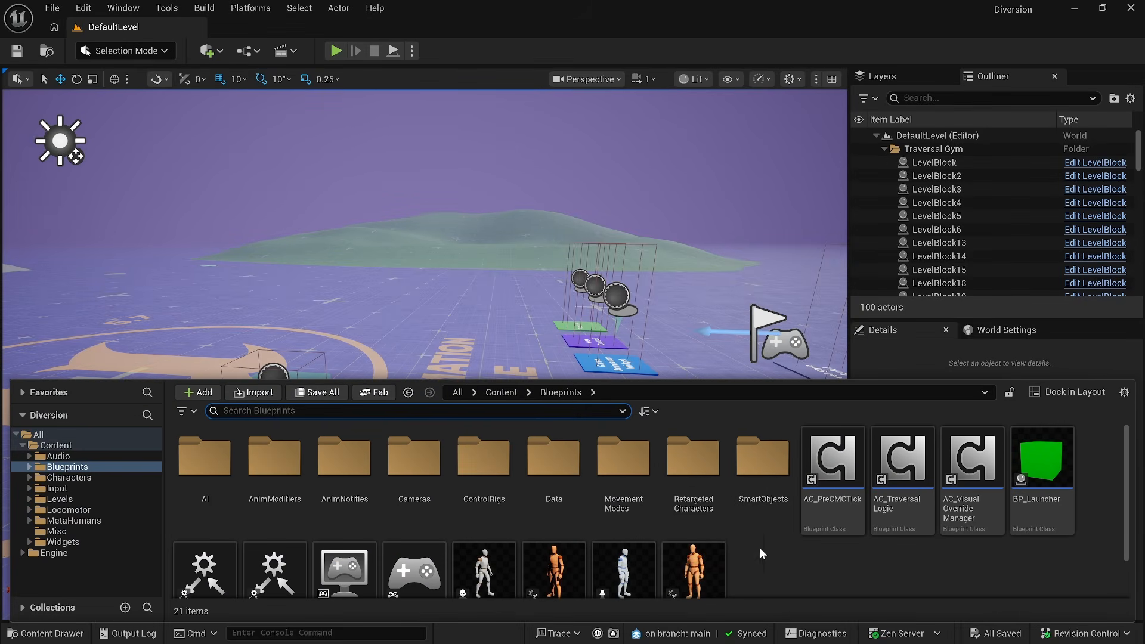
pyautogui.scroll(-1, 759, 550)
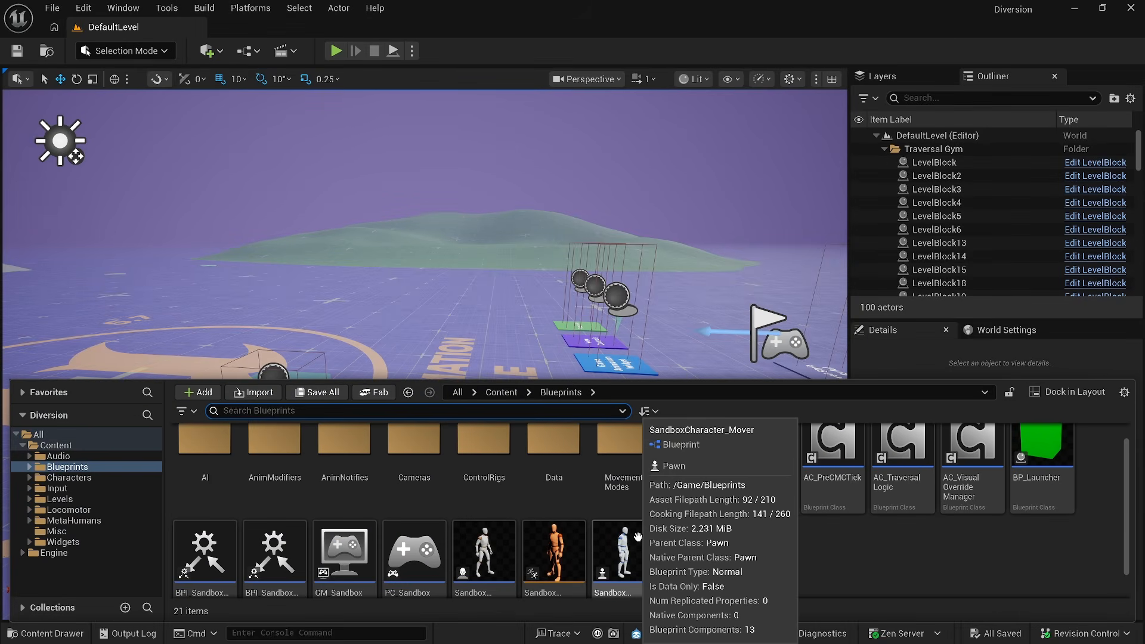
pyautogui.scroll(-2, 638, 537)
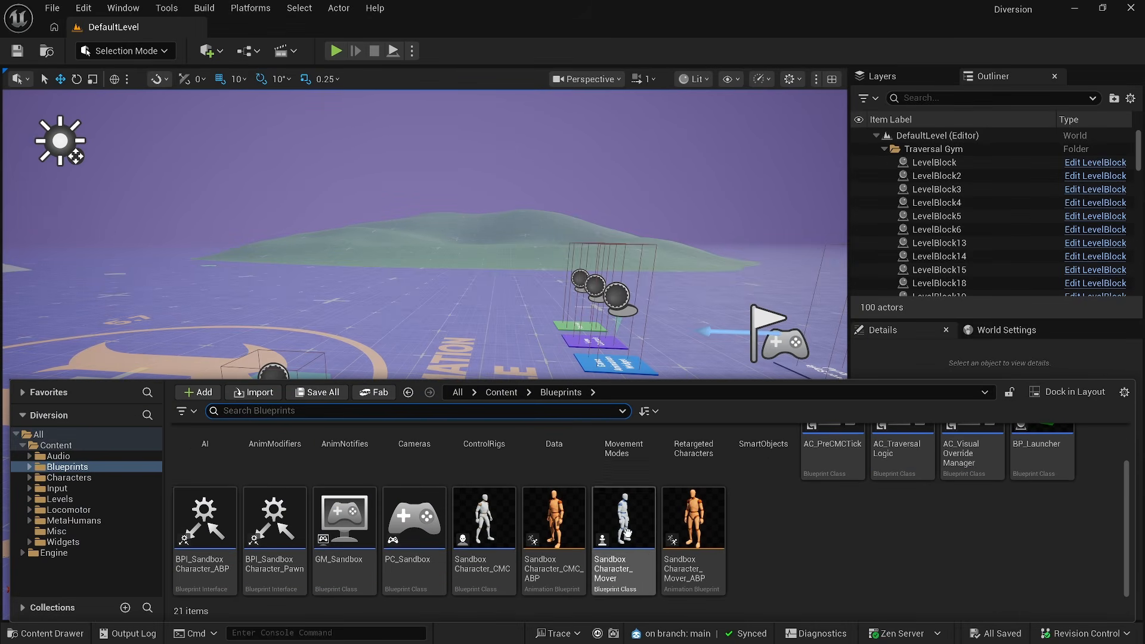
pyautogui.moveTo(719, 530)
pyautogui.moveTo(646, 524)
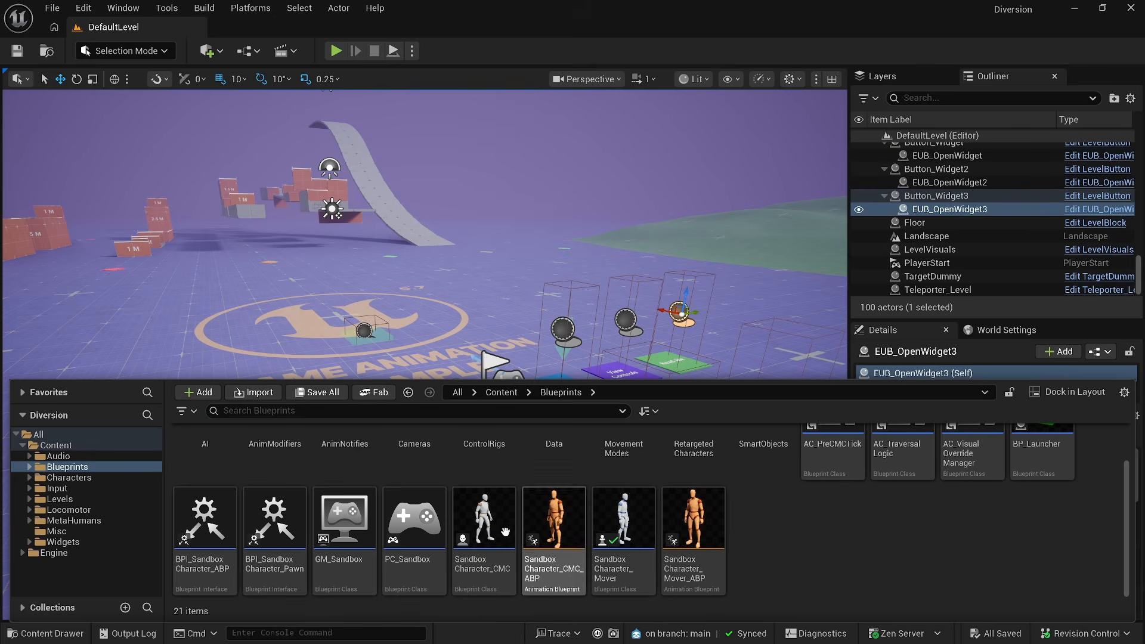
# Step: Open SandboxCharacter_CMC, paste the Get Velocity, Vector Length and Print String nodes beside Event Tick, and connect Event Tick to Print String
pyautogui.click(488, 517)
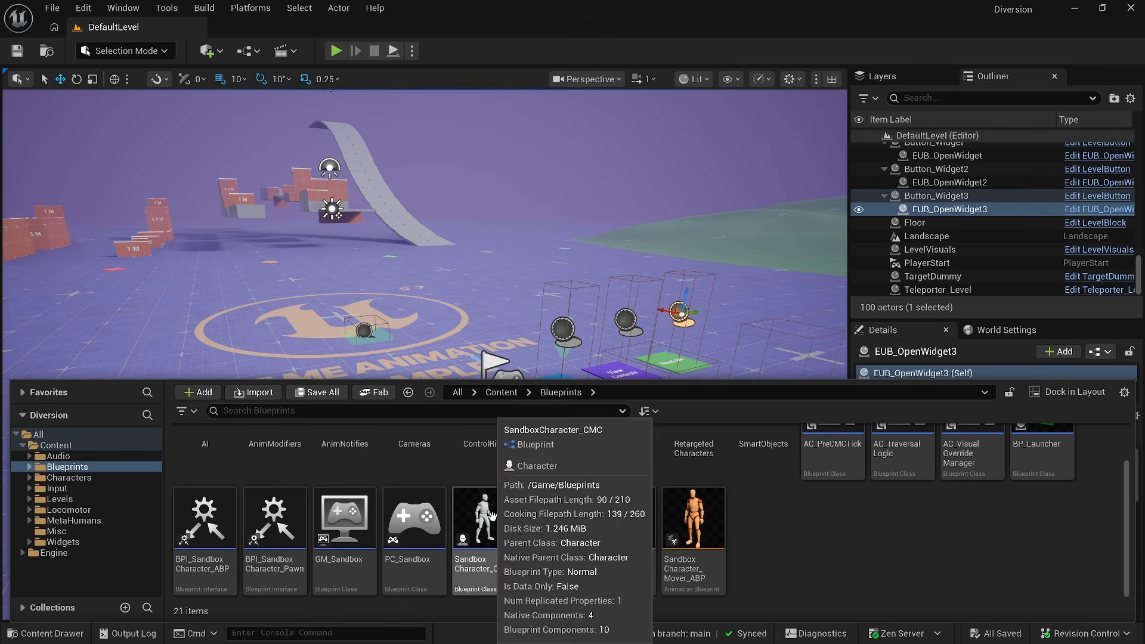
pyautogui.doubleClick(490, 516)
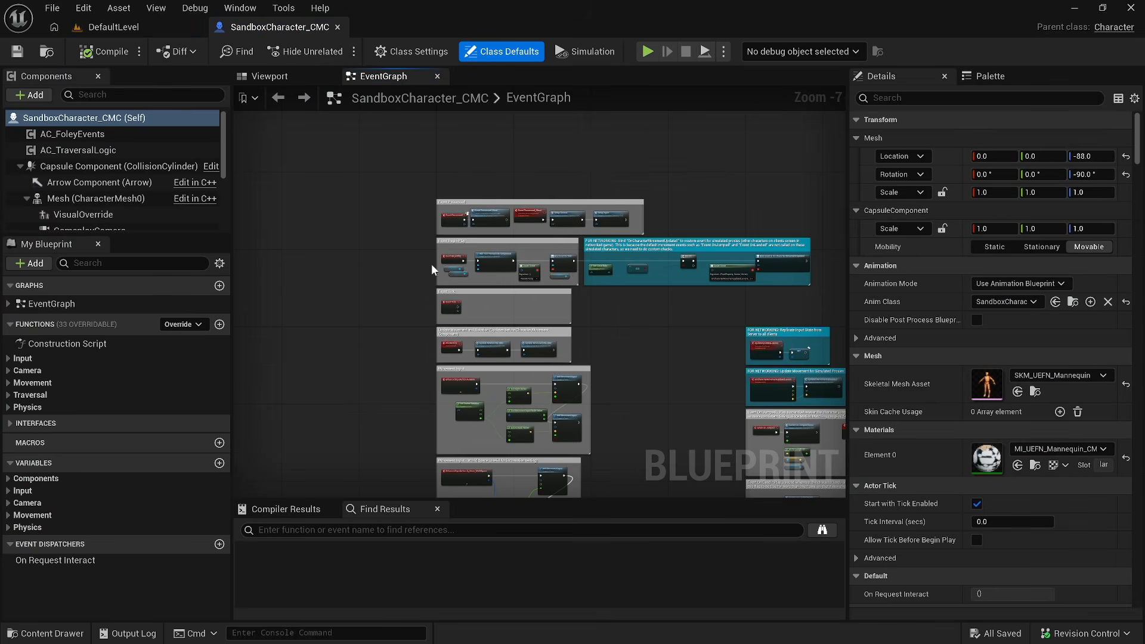
pyautogui.scroll(6, 417, 326)
pyautogui.hotkey('ctrl', 'v')
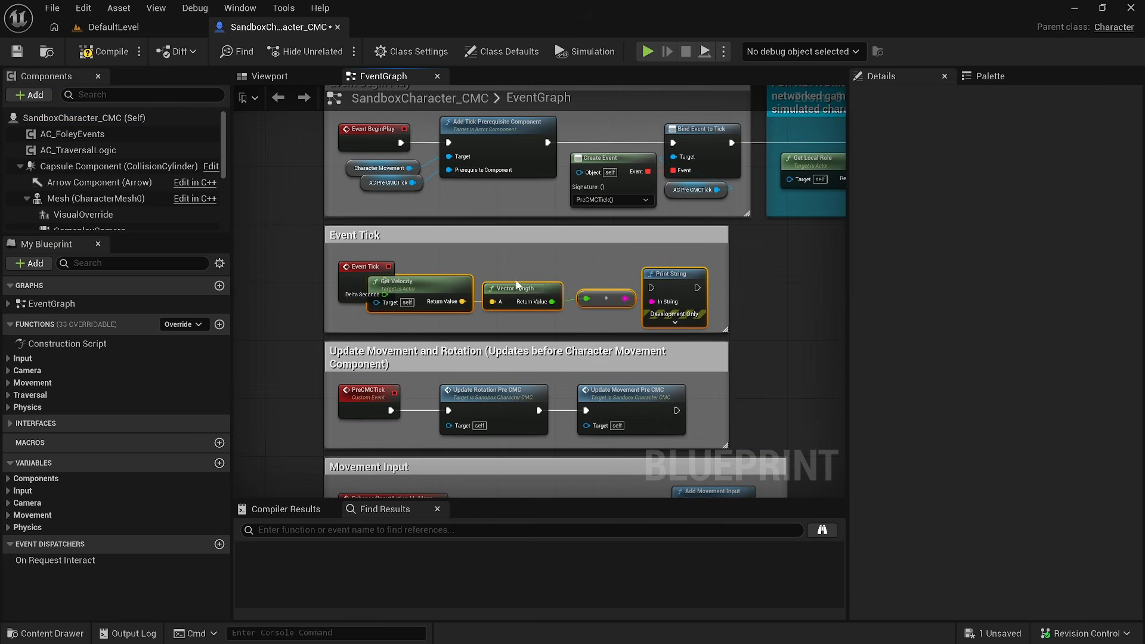
pyautogui.moveTo(433, 298); pyautogui.dragTo(498, 313)
pyautogui.moveTo(327, 281); pyautogui.dragTo(688, 283)
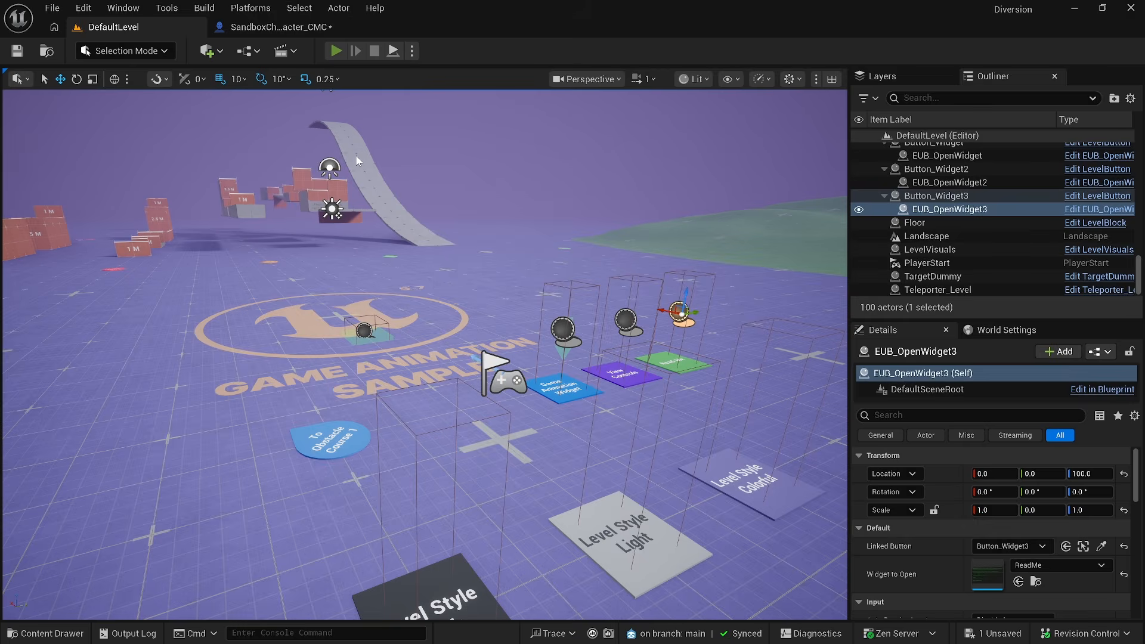
# Step: Play the level and run the character around to test the printed velocity
pyautogui.click(337, 51)
pyautogui.press('w')
pyautogui.press('d')
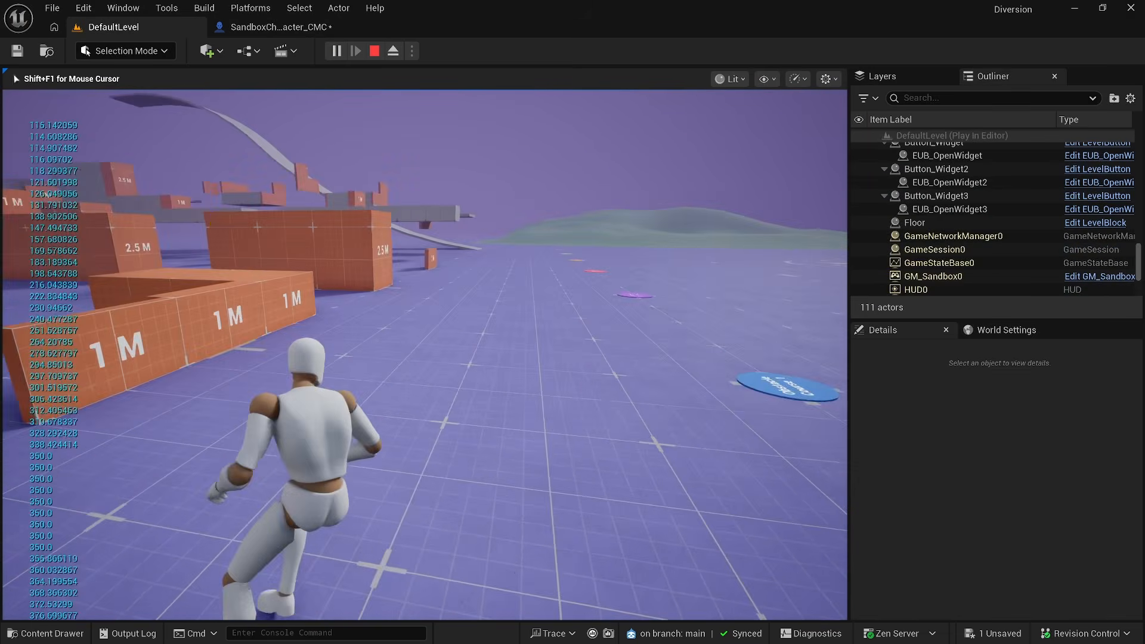
pyautogui.press('a')
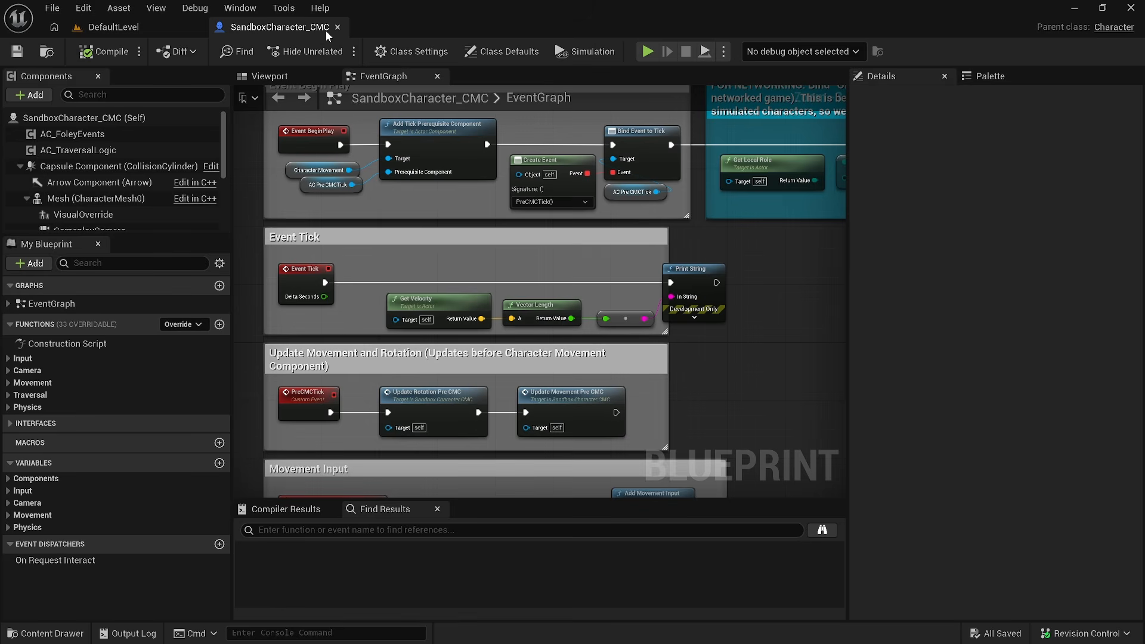
# Step: Return to DefaultLevel and check the revision status of SandboxCharacter_CMC in the Blueprints folder
pyautogui.click(113, 27)
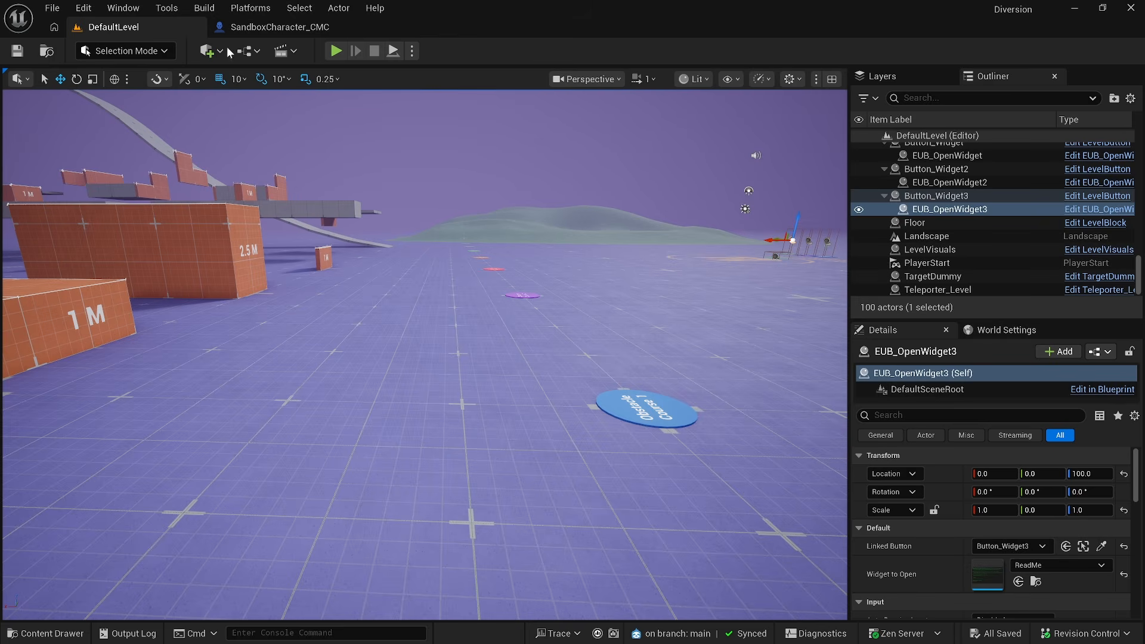
pyautogui.moveTo(605, 348); pyautogui.dragTo(716, 344)
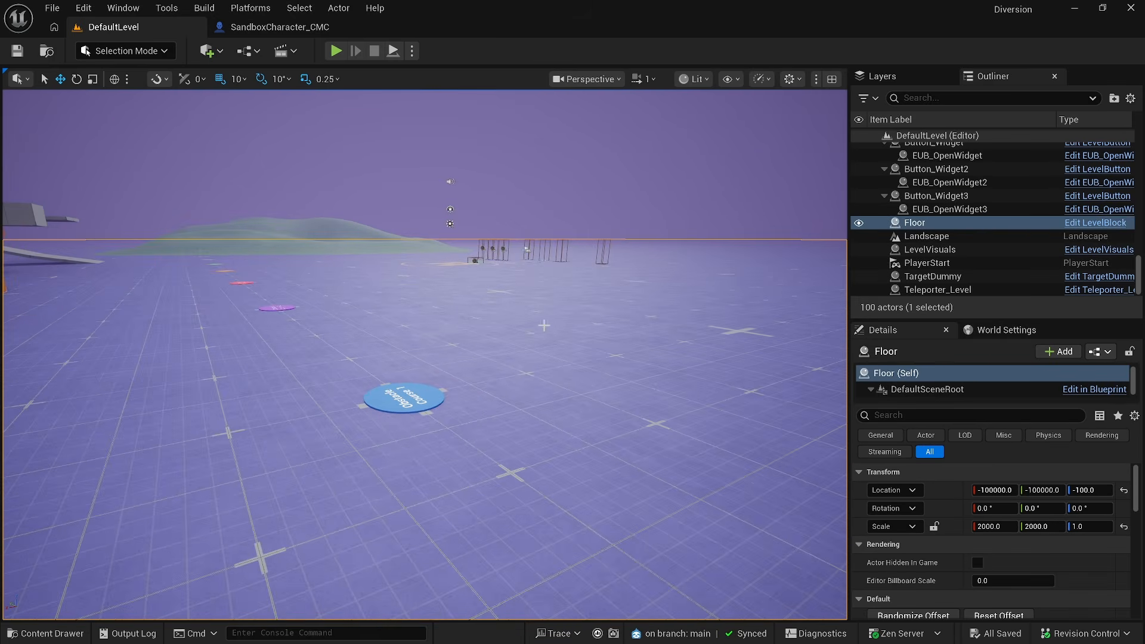
pyautogui.hotkey('ctrl', 'space')
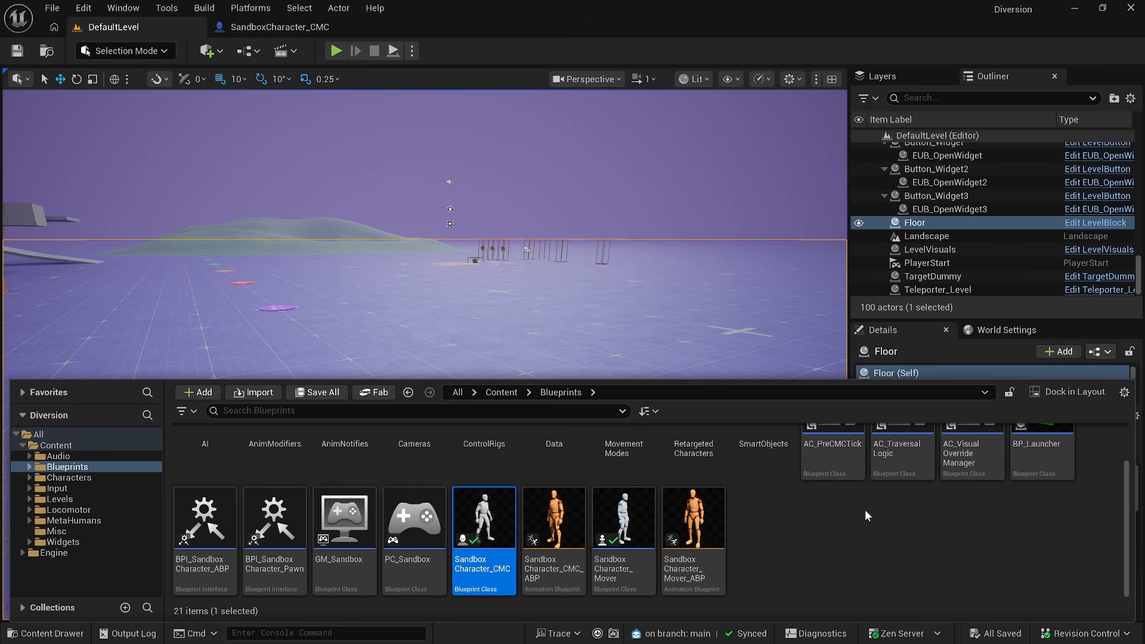
pyautogui.hotkey('ctrl', 'space')
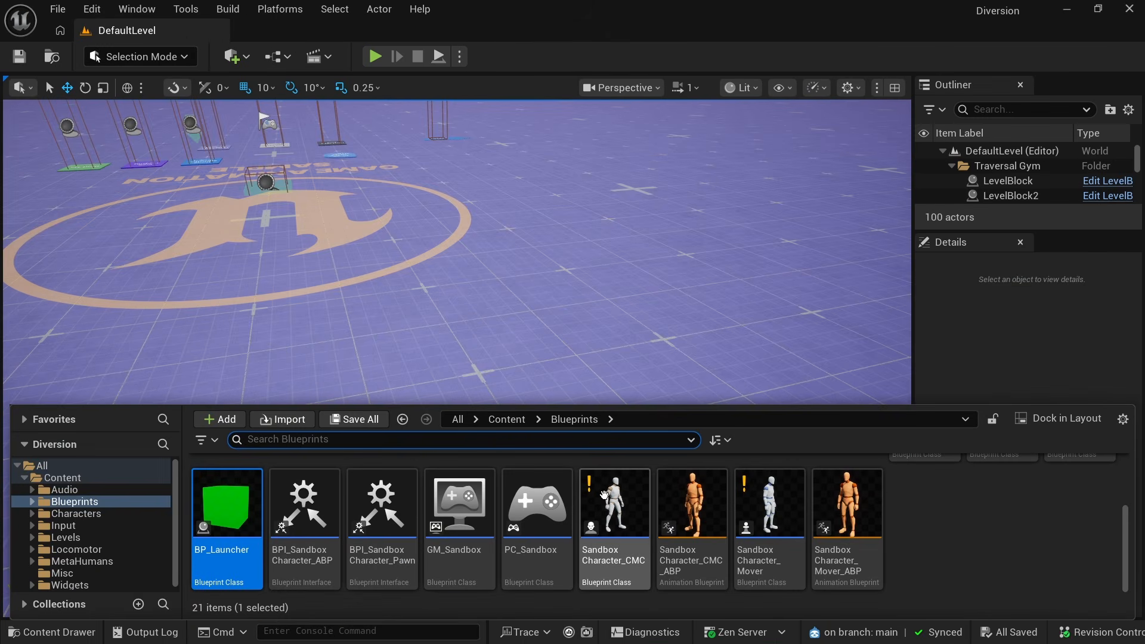
# Step: In the collaborator's Unreal editor, inspect the revision control details of SandboxCharacter_CMC and open the blueprint
pyautogui.moveTo(615, 491)
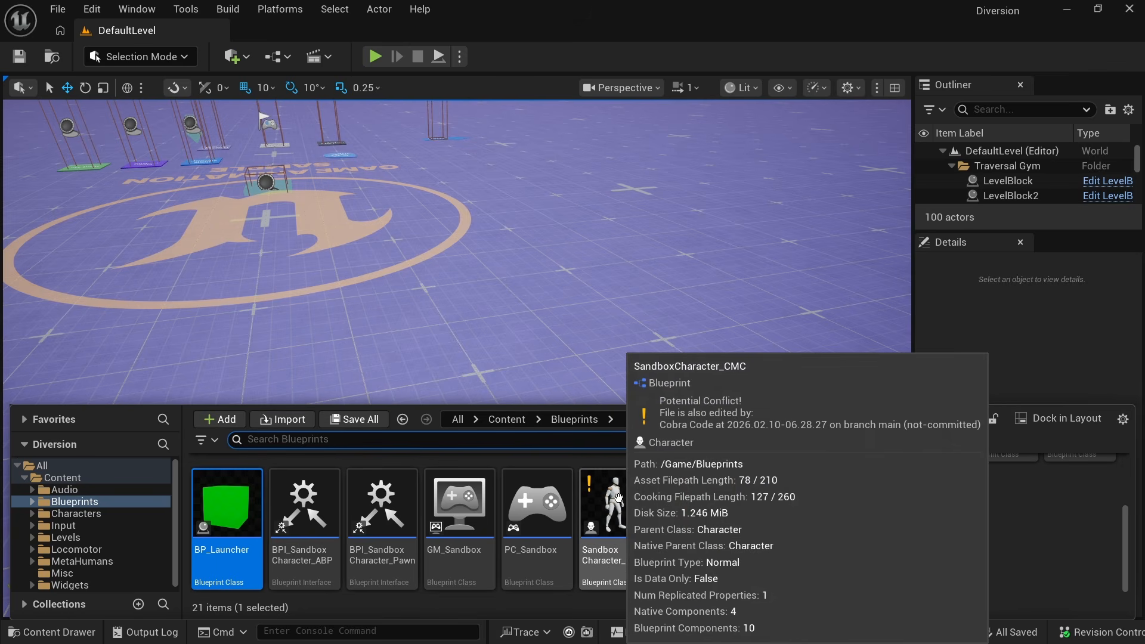
pyautogui.doubleClick(633, 515)
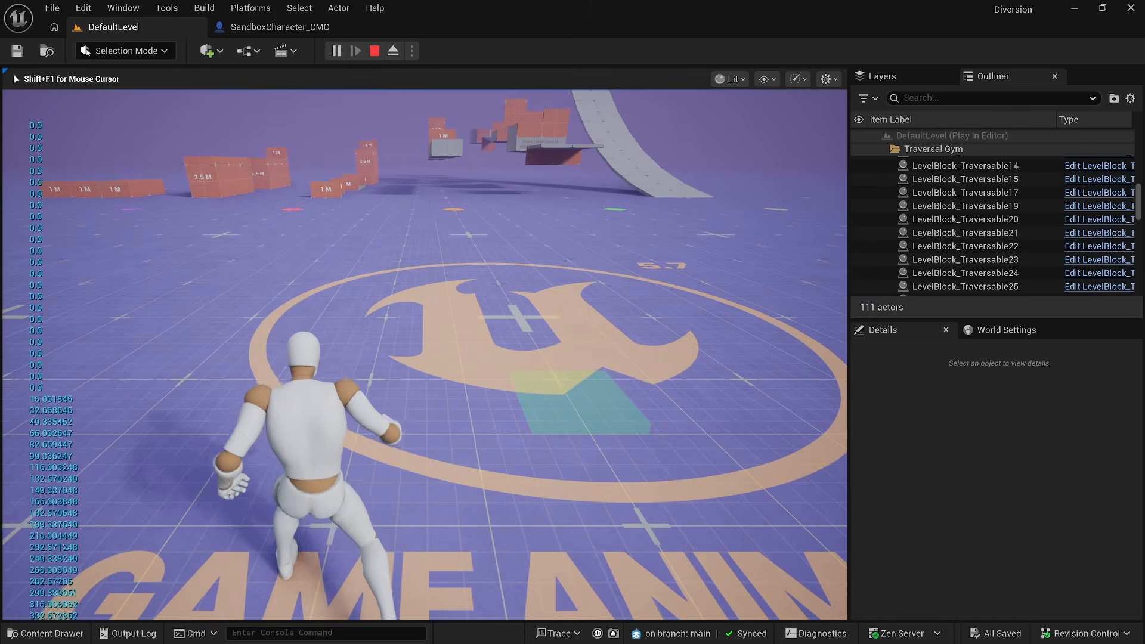
# Step: Back in the first Unreal editor's play session, run the character across the level and around the obstacles to observe the speed print-out
pyautogui.press('w')
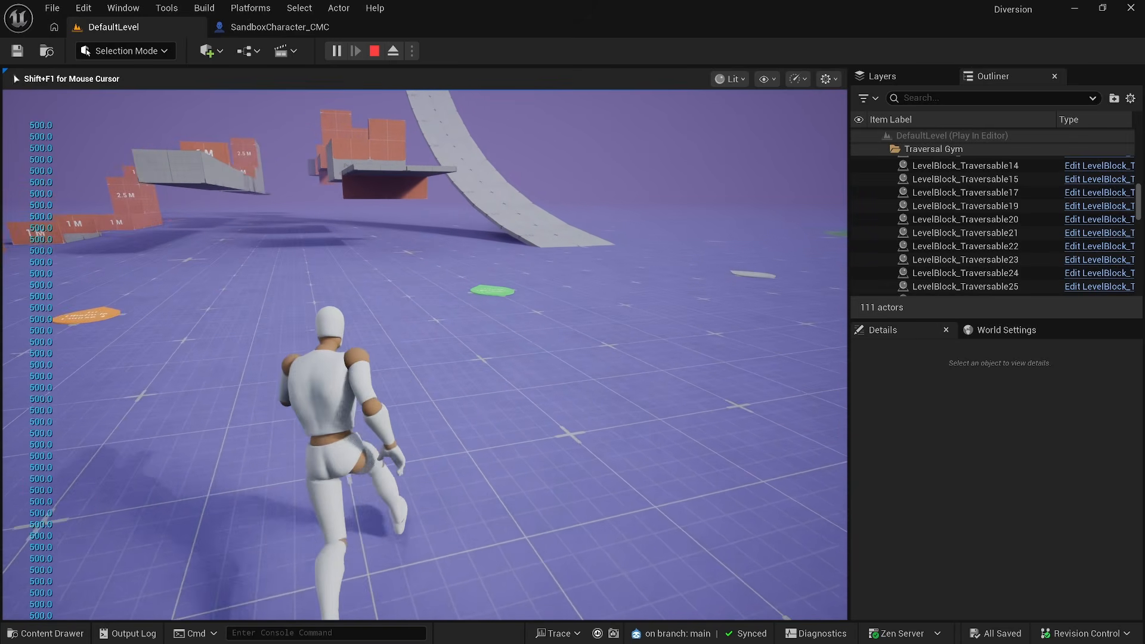
pyautogui.press('a')
pyautogui.press('w')
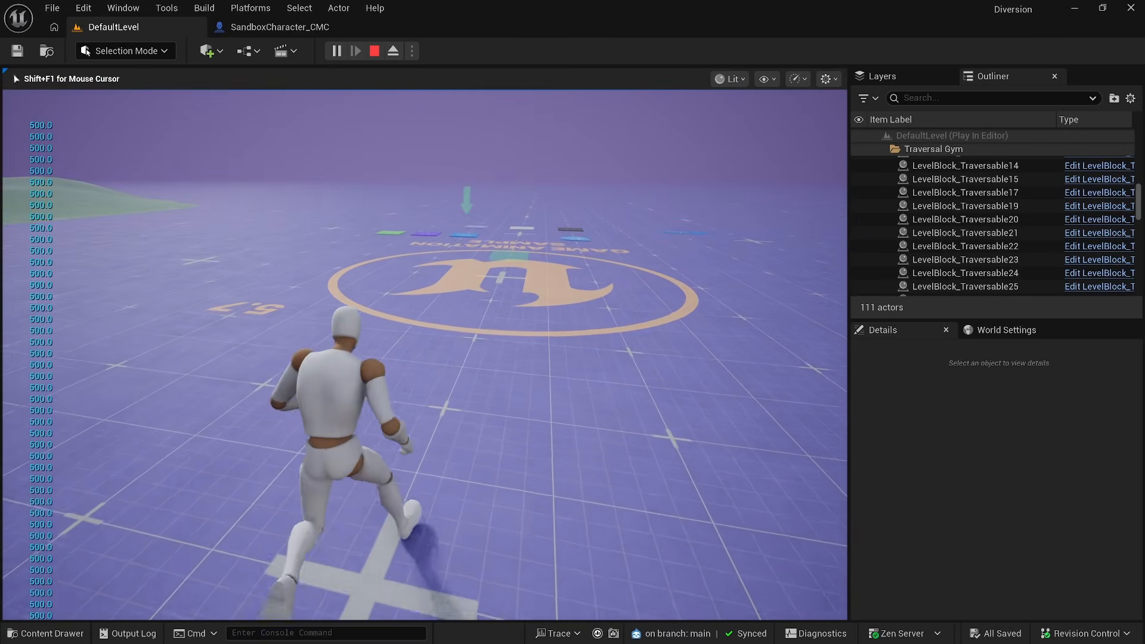
pyautogui.press('w')
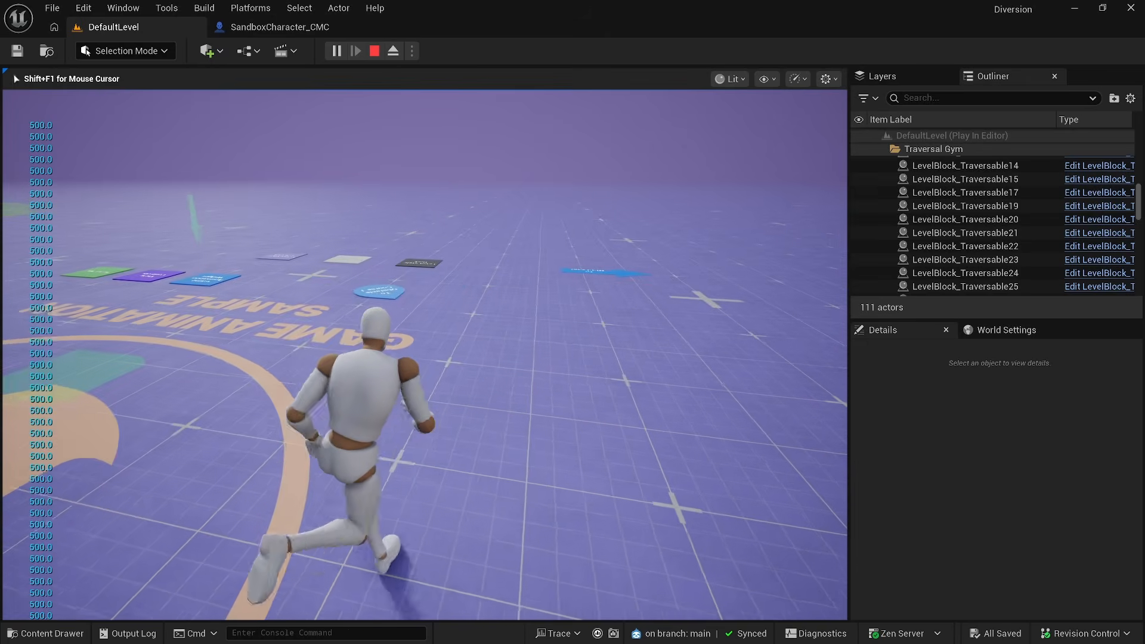
pyautogui.press('w')
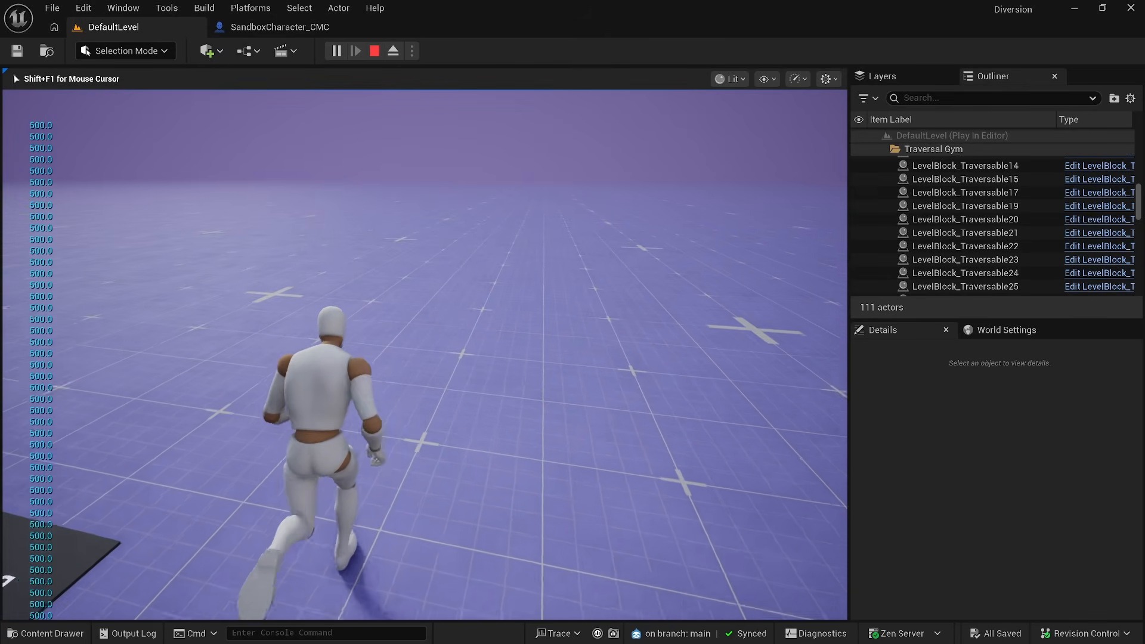
pyautogui.press('w')
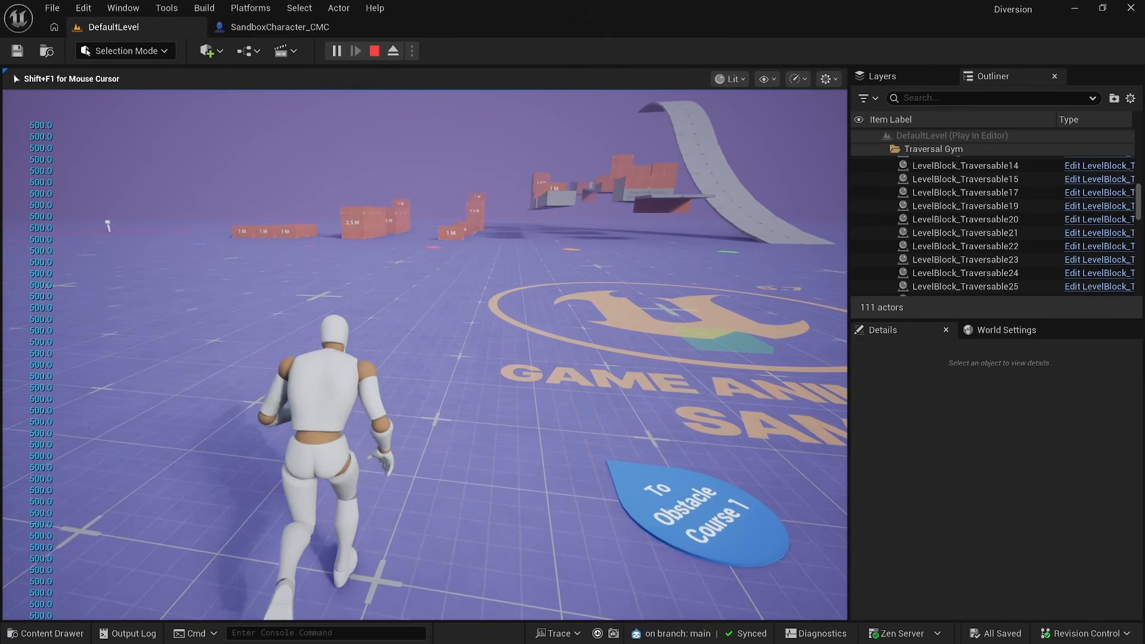
pyautogui.press('w')
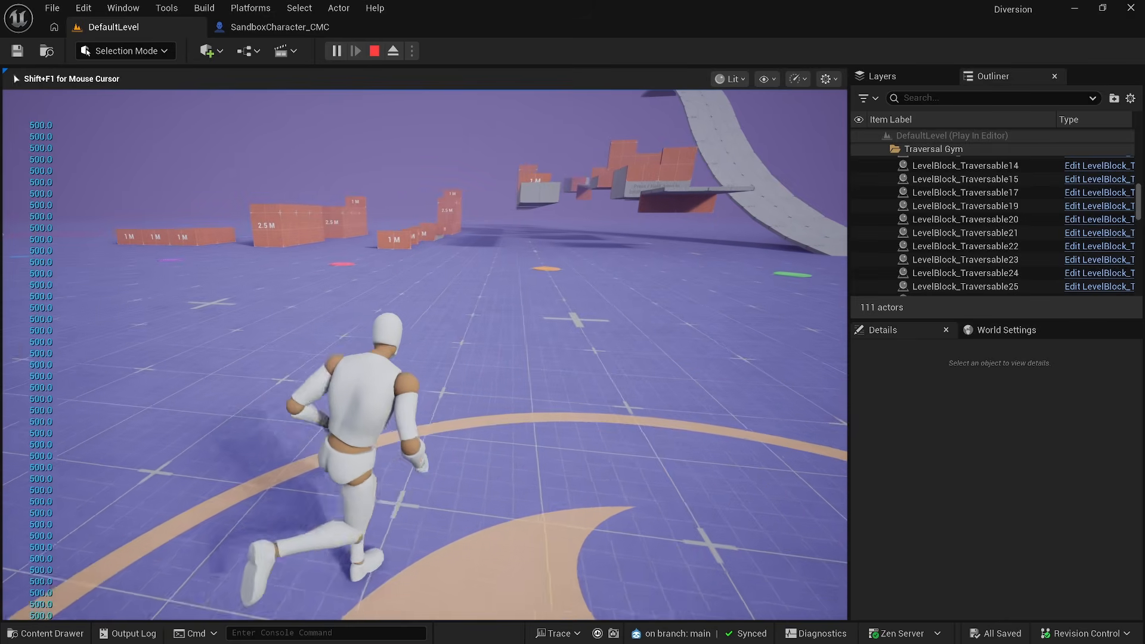
pyautogui.press('w')
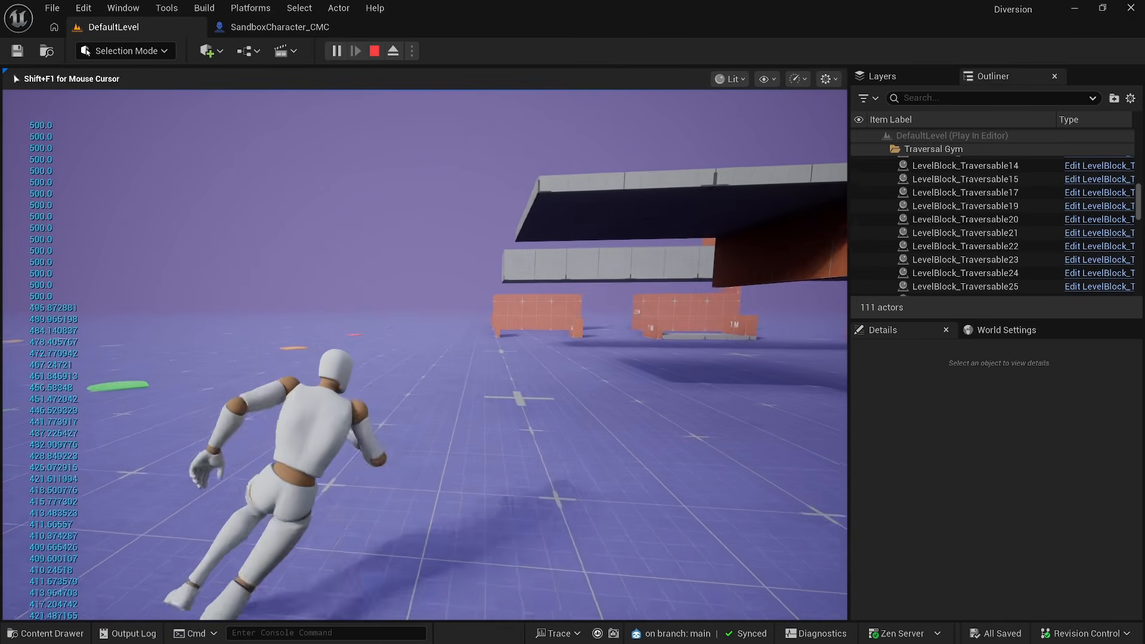
pyautogui.press('w')
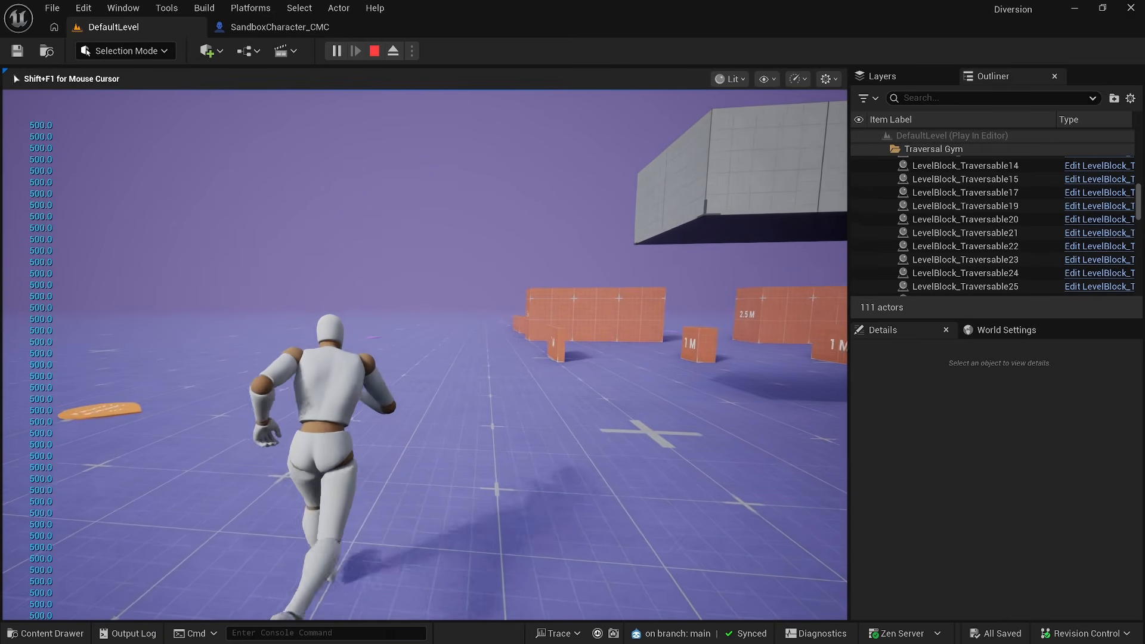
pyautogui.press('w')
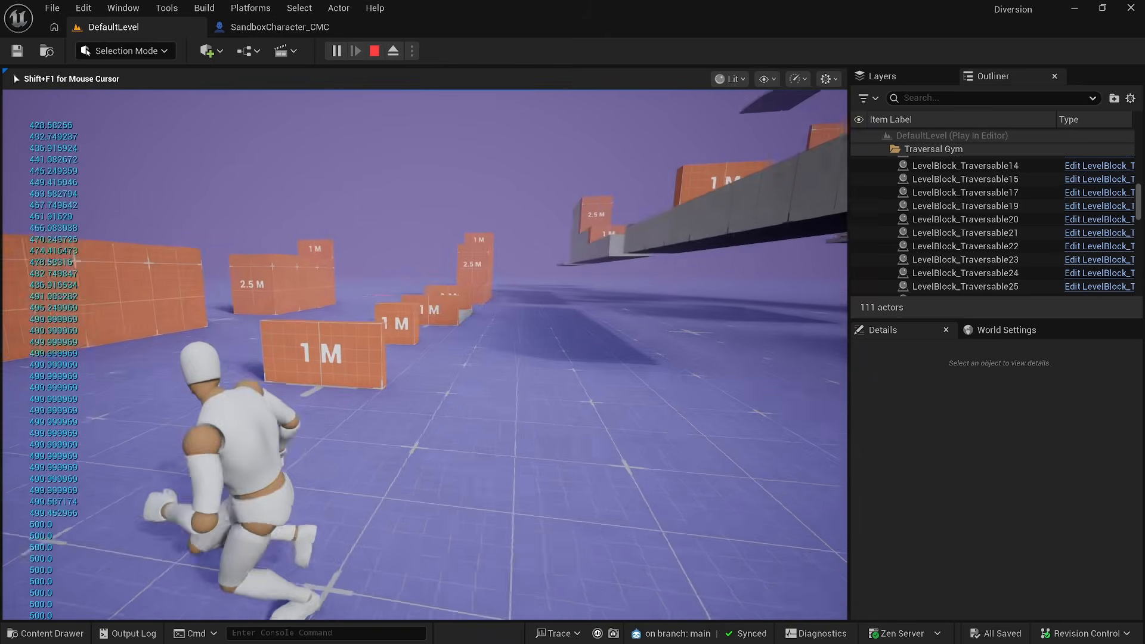
pyautogui.press('w')
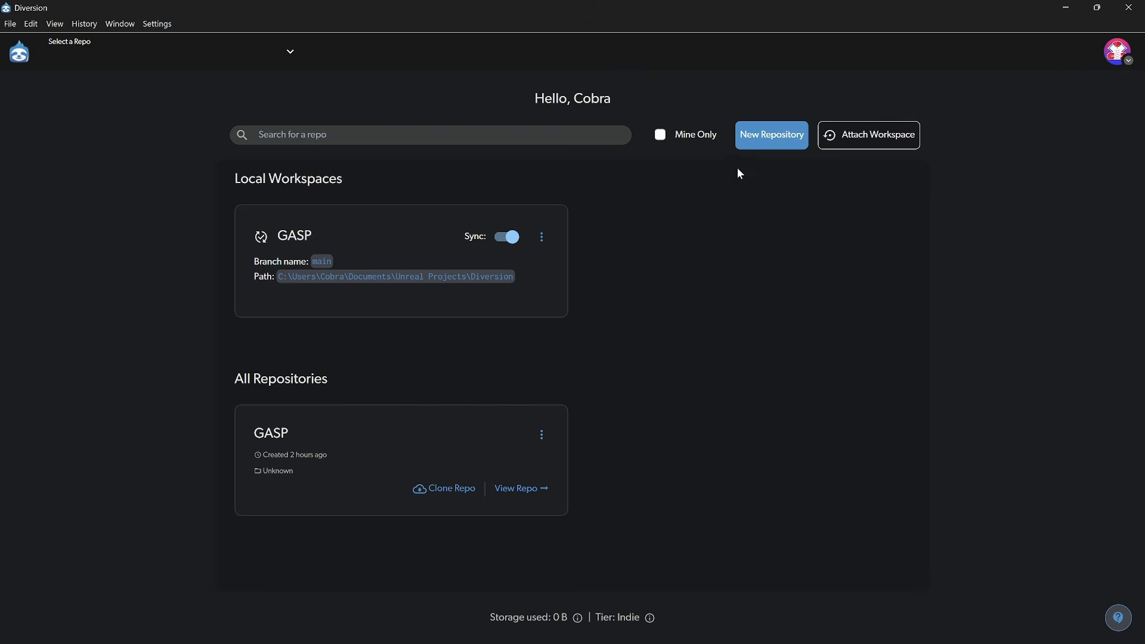
# Step: Start a new repository in the Diversion app, and review the paid, Indie and Education plans on the Diversion pricing page
pyautogui.click(757, 136)
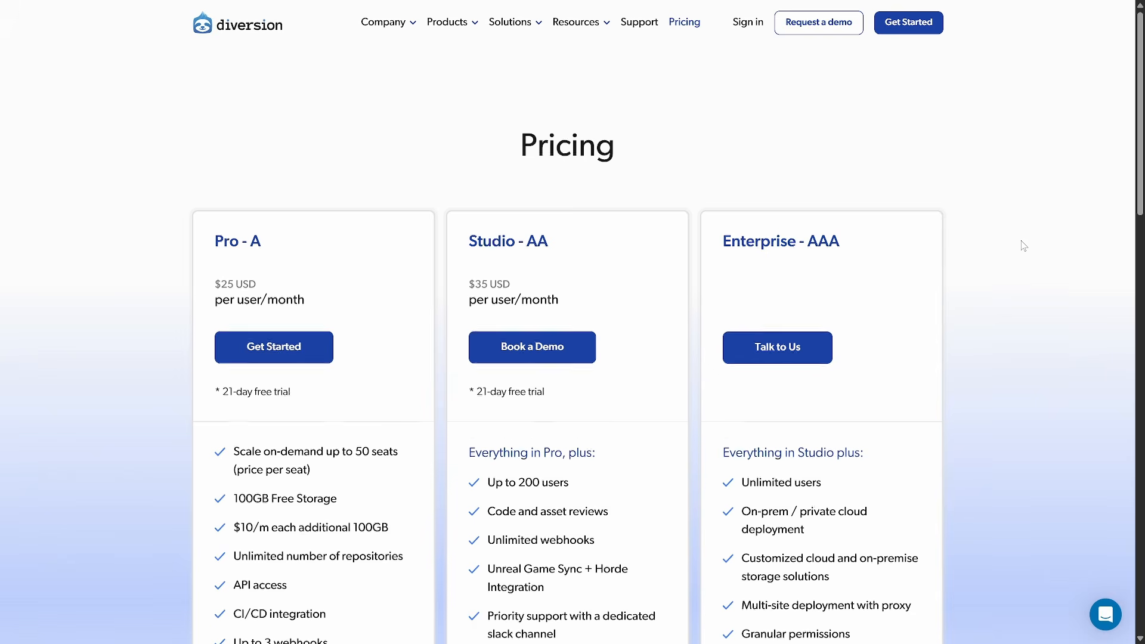
pyautogui.scroll(-10, 1020, 245)
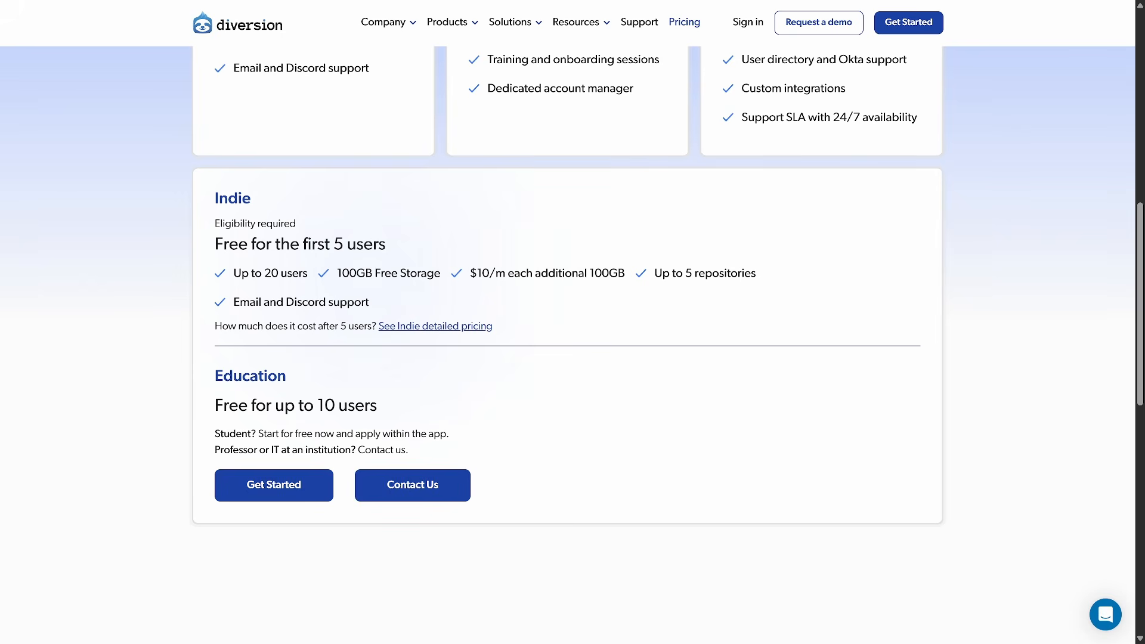
pyautogui.scroll(-1, 459, 221)
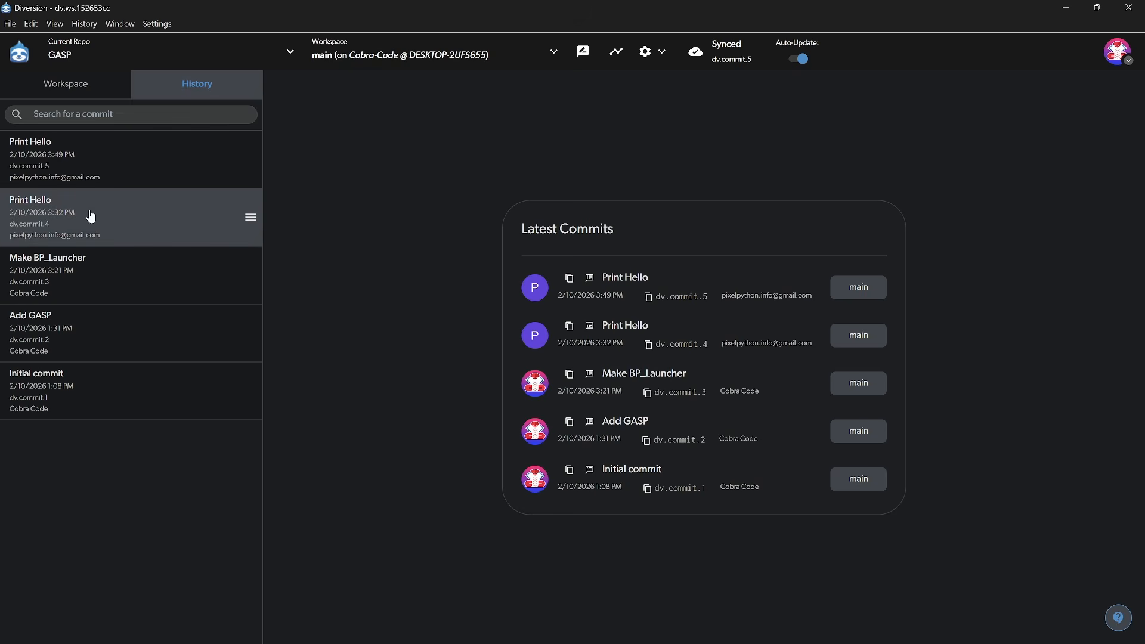
# Step: In the GASP commit history of the Diversion app, examine the commit options and the message editor for Make BP_Launcher, and close it
pyautogui.rightClick(89, 217)
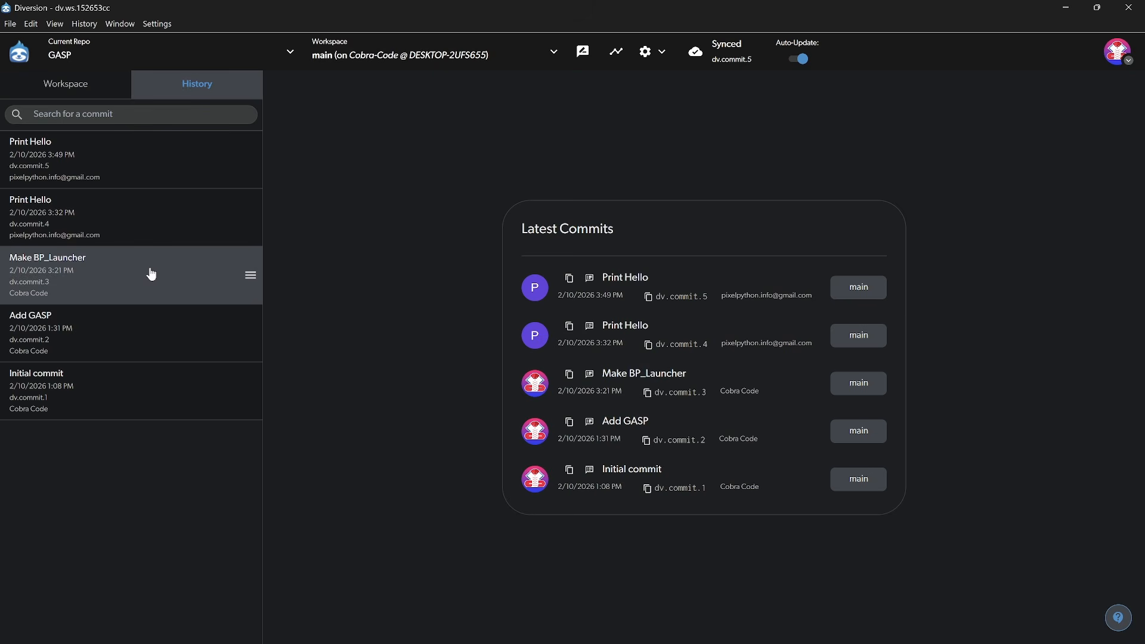
pyautogui.rightClick(148, 274)
pyautogui.click(143, 354)
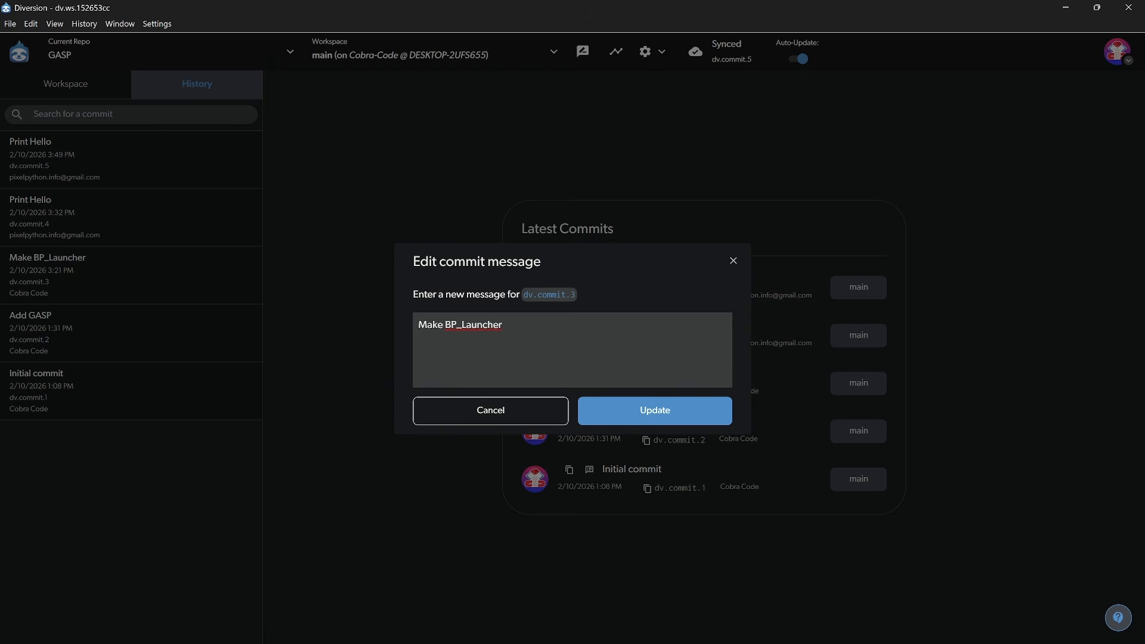
pyautogui.click(732, 262)
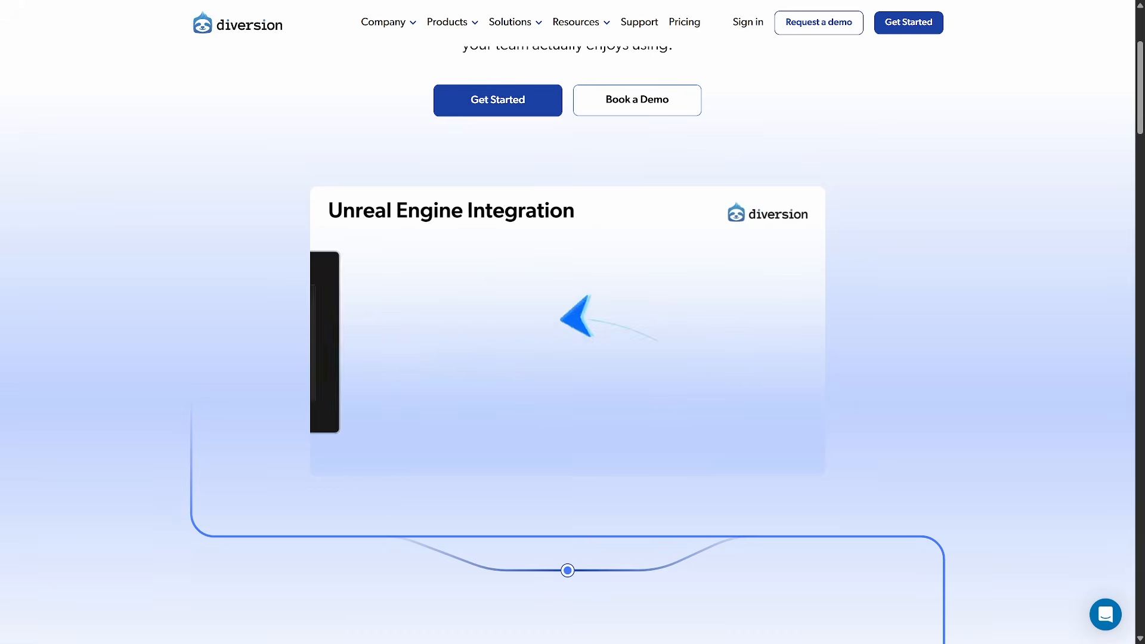